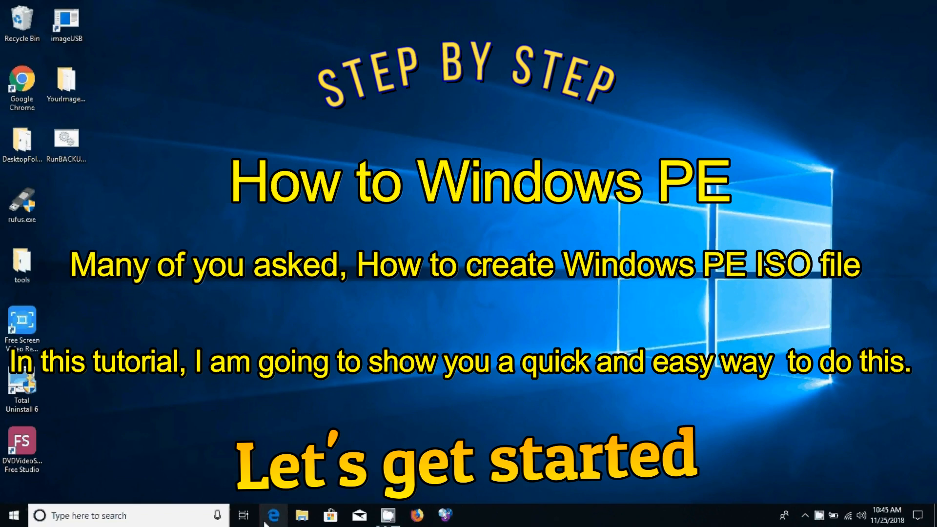
- In Microsoft Edge, search Google for "windows adk for windows 10" and open the Microsoft Docs page on installing the Windows ADK
click(265, 524)
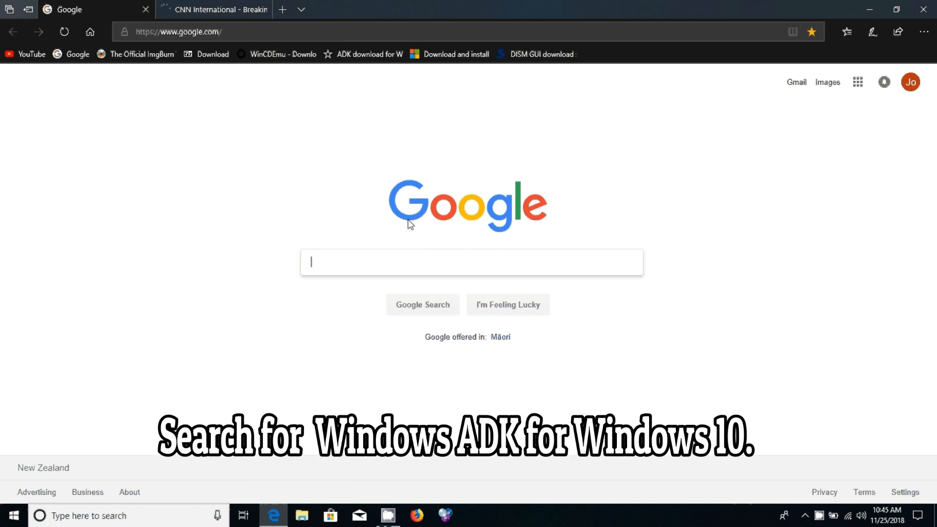
text(windows)
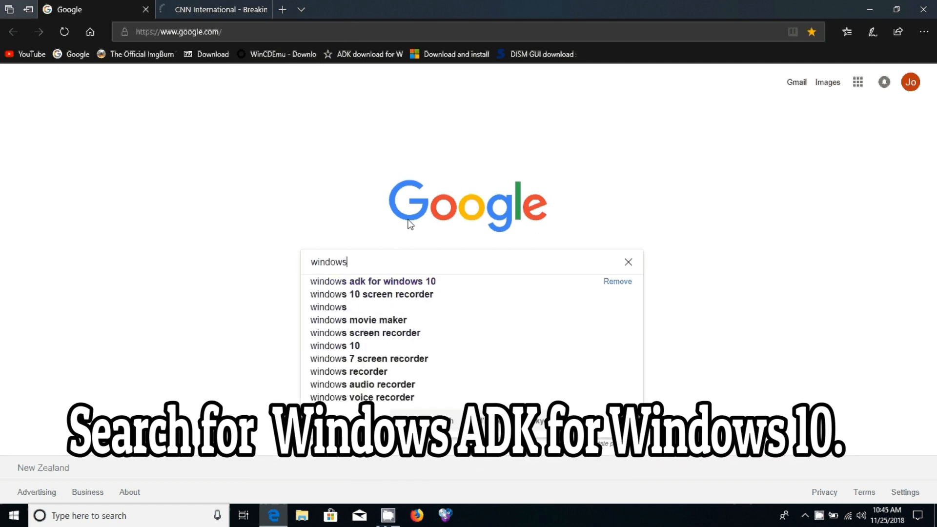
text( adk f)
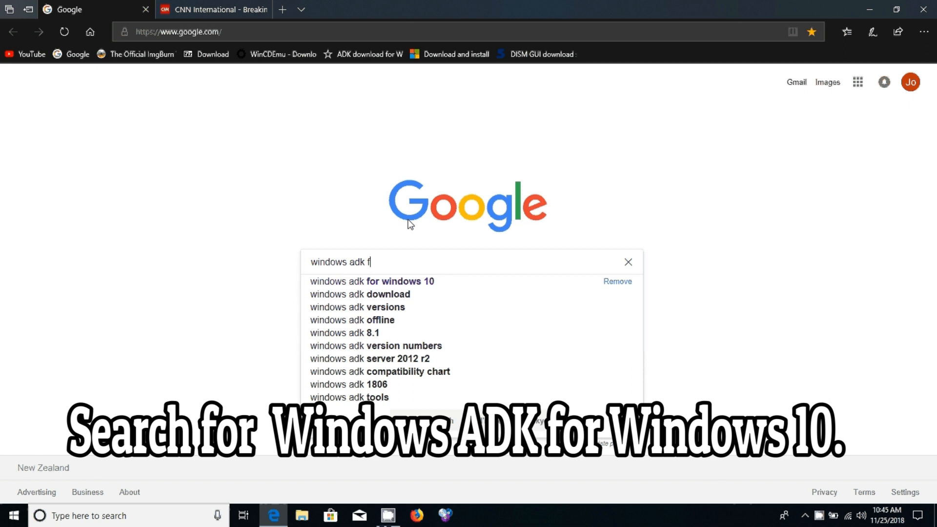
text(or windows 10)
key(Return)
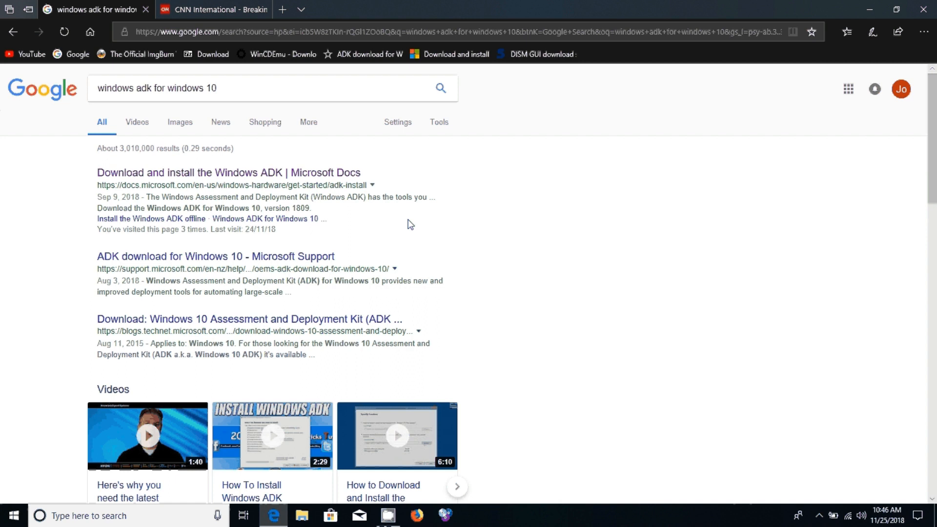
click(312, 173)
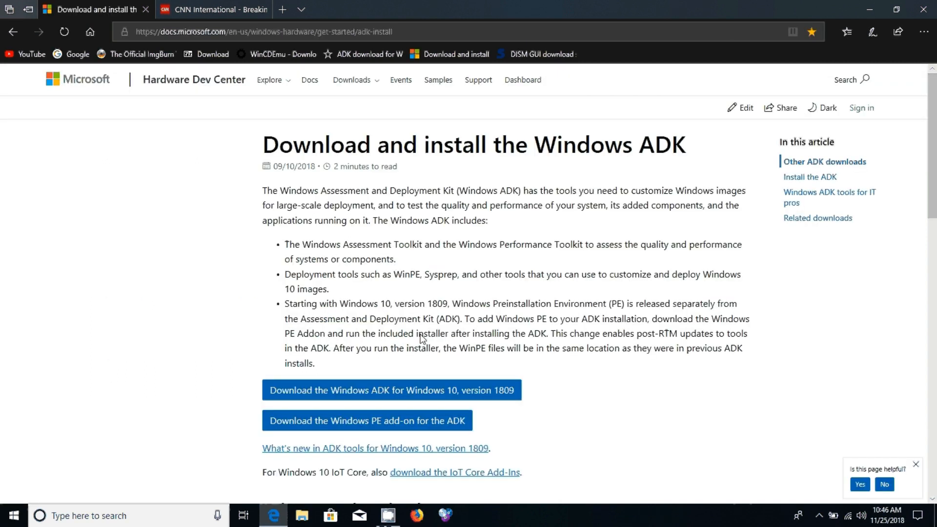
- Run the Windows ADK version 1809 setup and download the kit for installation on a separate computer, declining to send usage data
click(500, 394)
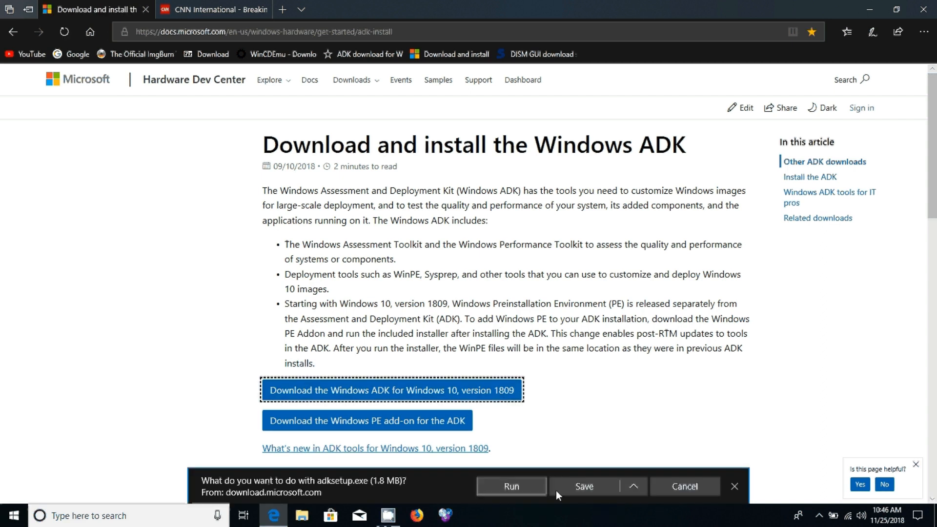
click(523, 484)
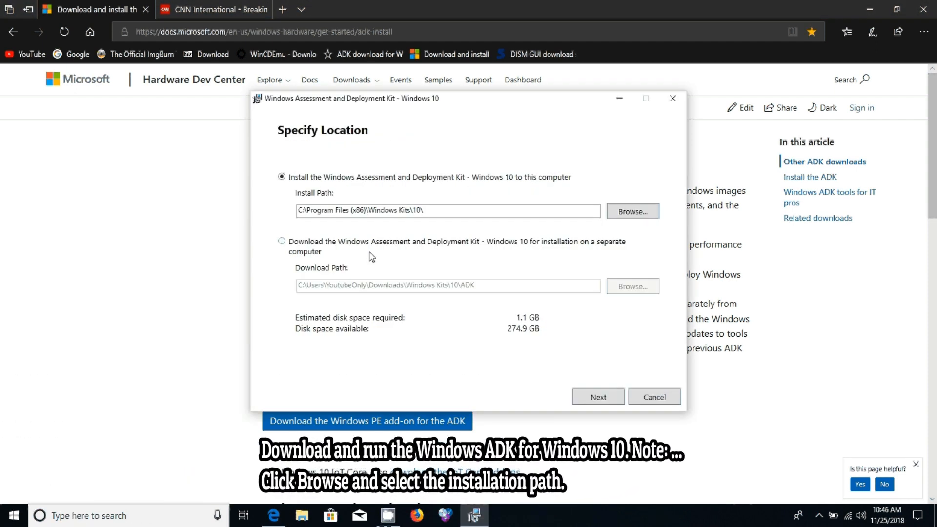
click(351, 241)
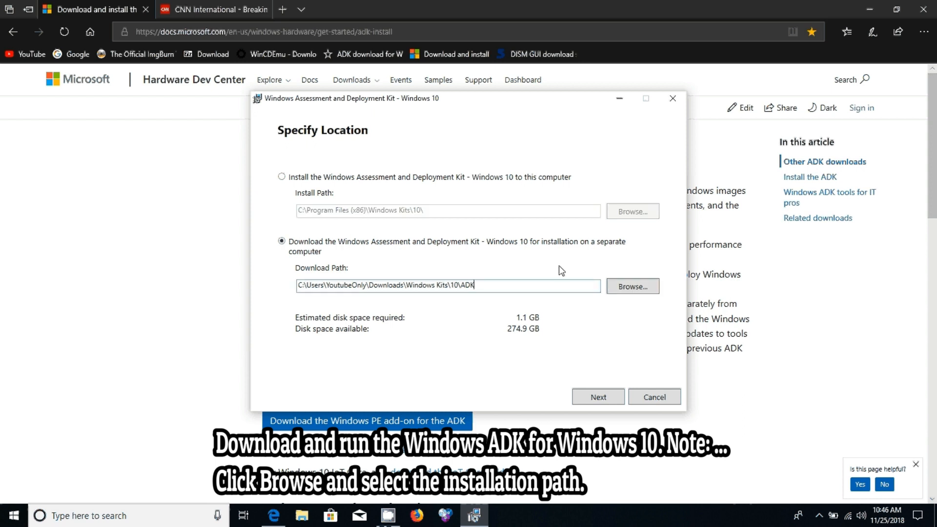
click(608, 396)
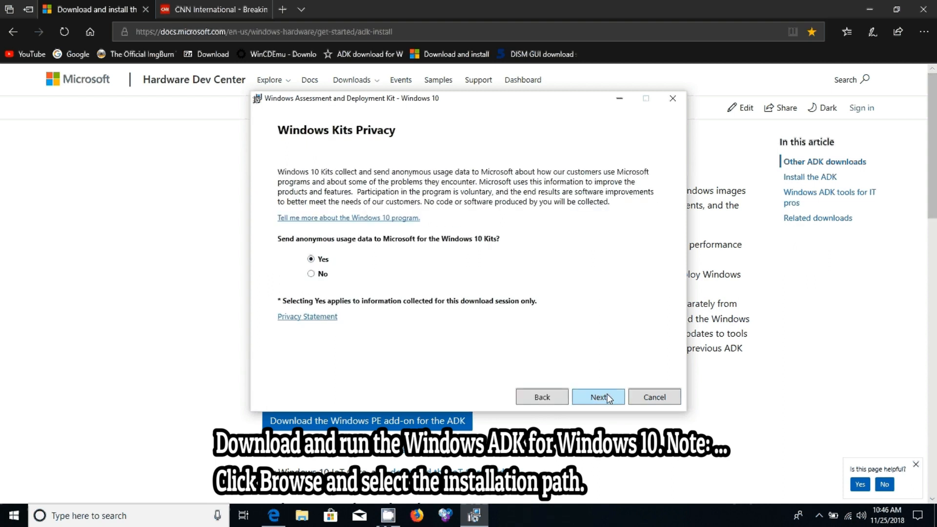
click(321, 274)
click(597, 395)
click(599, 397)
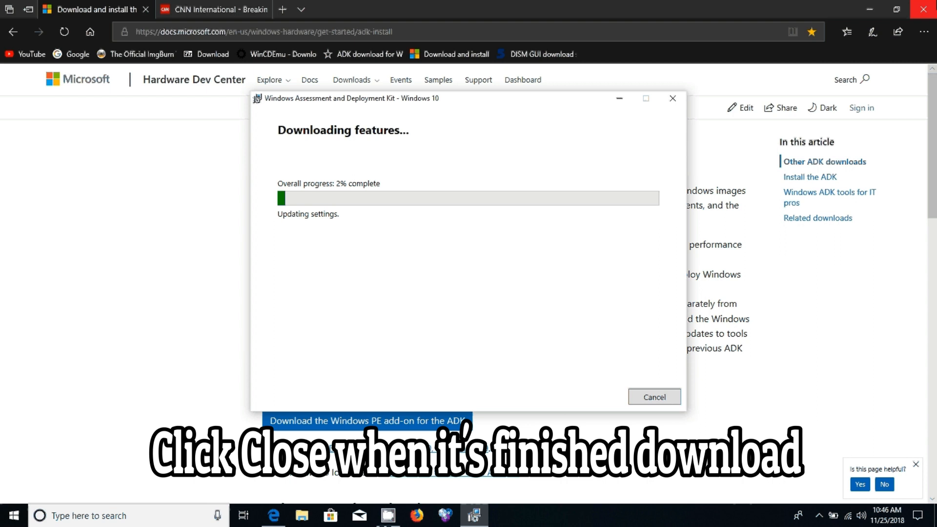
- Switch to File Explorer and run adksetup.exe from Downloads > Windows Kits > 10 > ADK1
click(873, 8)
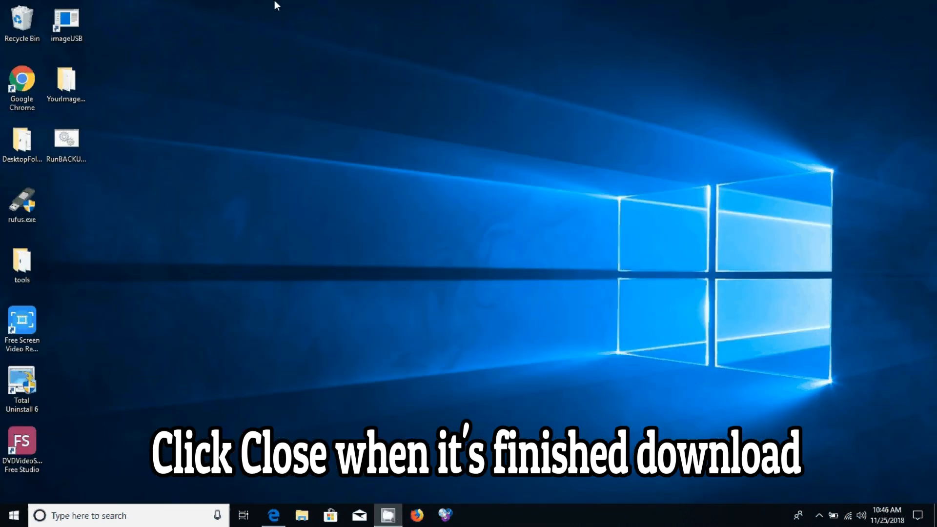
key(super+e)
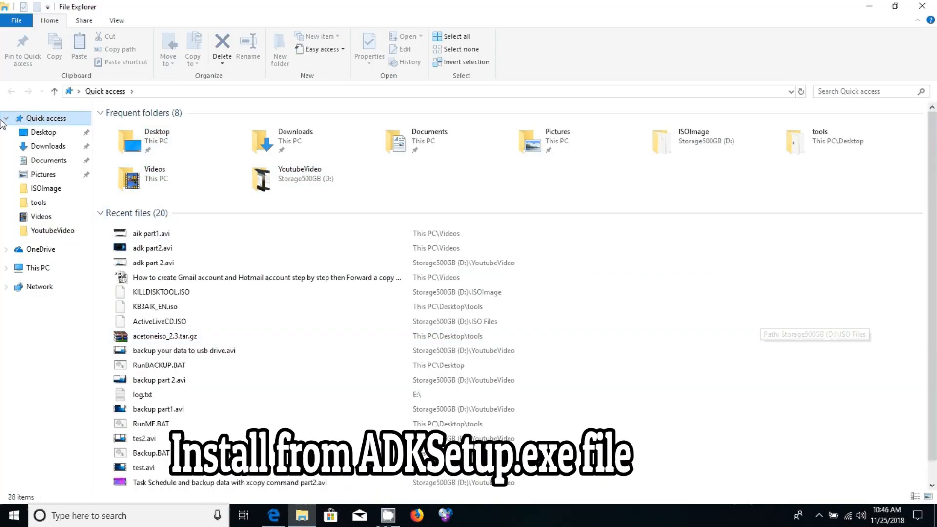
click(60, 146)
double_click(167, 138)
double_click(143, 128)
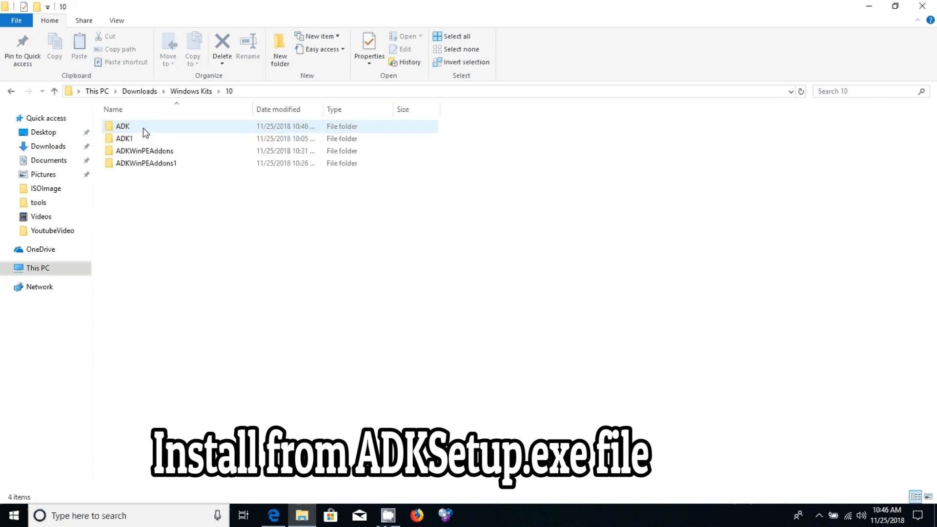
double_click(142, 139)
double_click(141, 139)
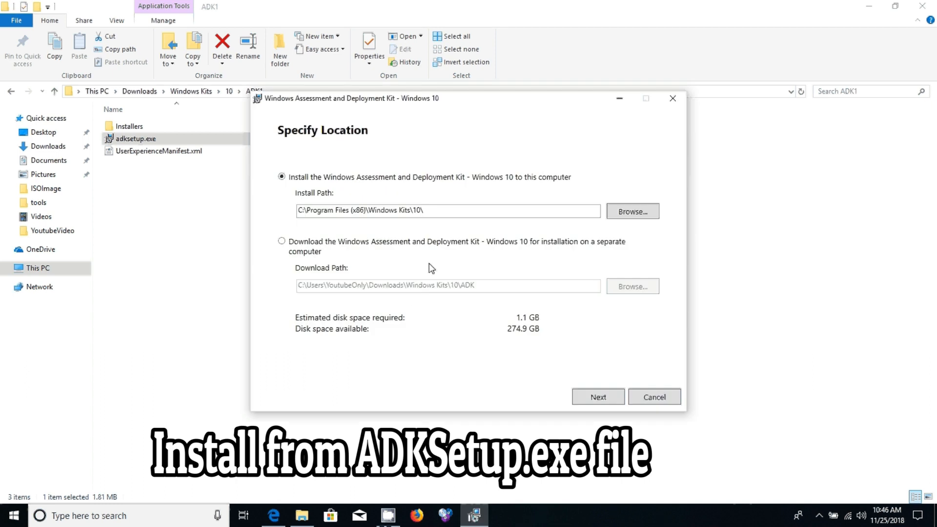
- Install the ADK on this computer with the default path and features, declining usage data, and close the finished setup
click(598, 396)
click(322, 275)
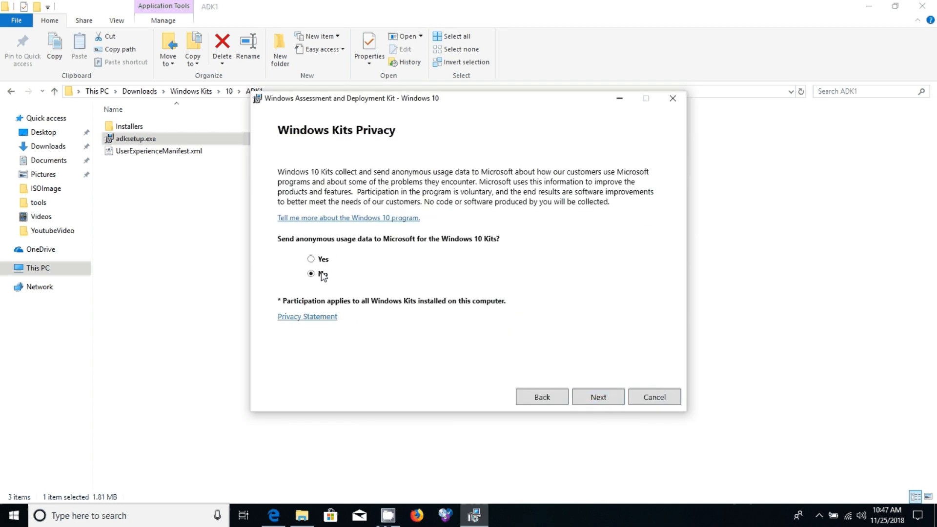
click(604, 398)
click(606, 399)
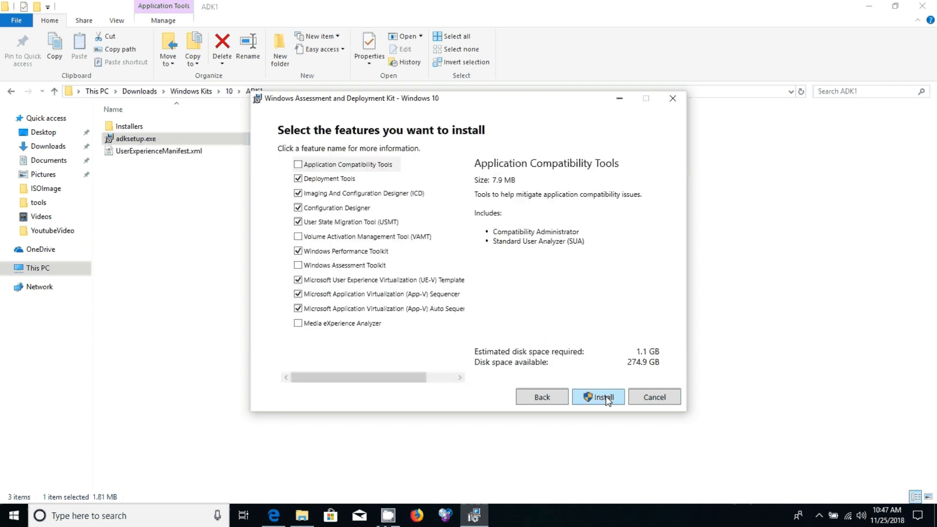
click(609, 402)
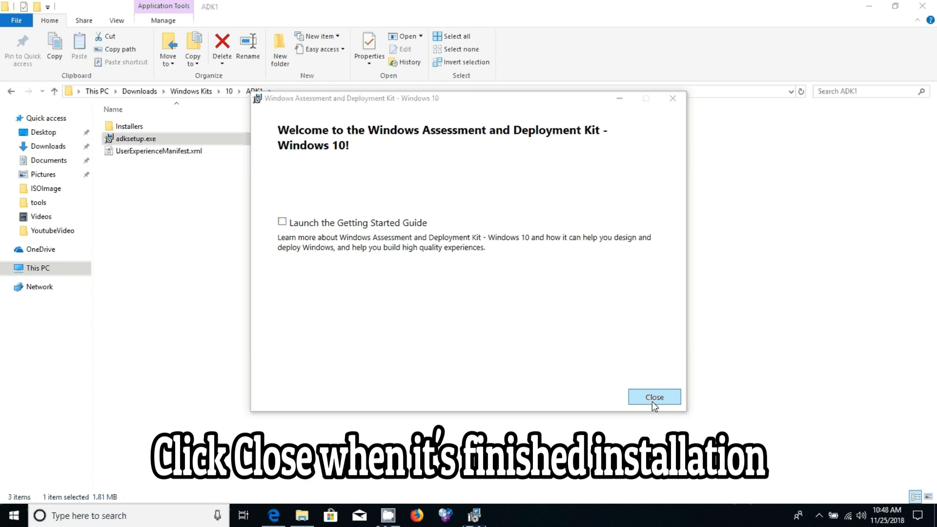
click(652, 401)
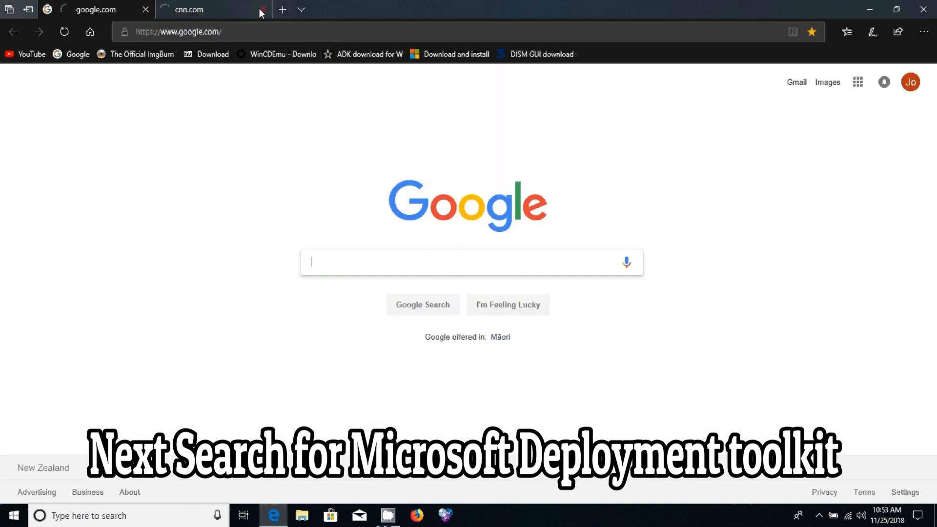
- In Microsoft Edge, close the CNN tab and enter "microsoft" to begin a Google search for the Microsoft Deployment Toolkit
click(262, 9)
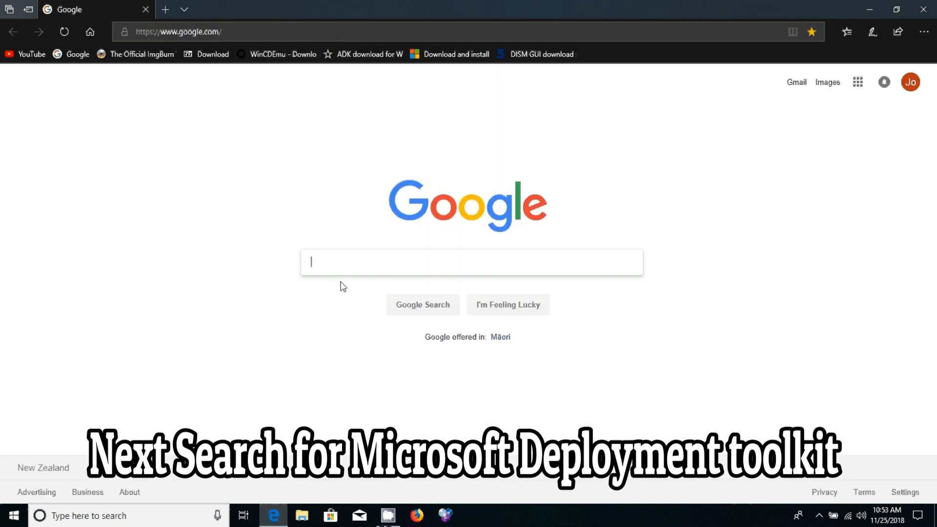
text(mico)
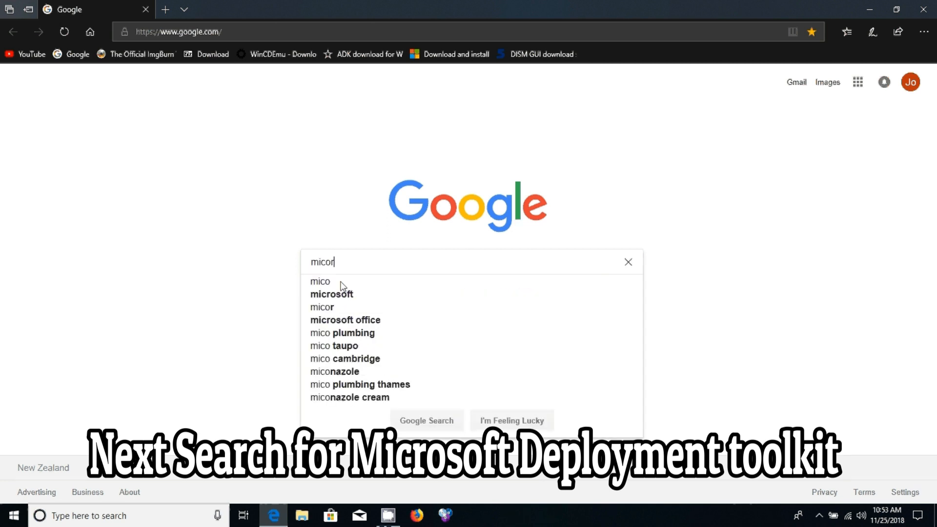
key(BackSpace)
text(rosoft)
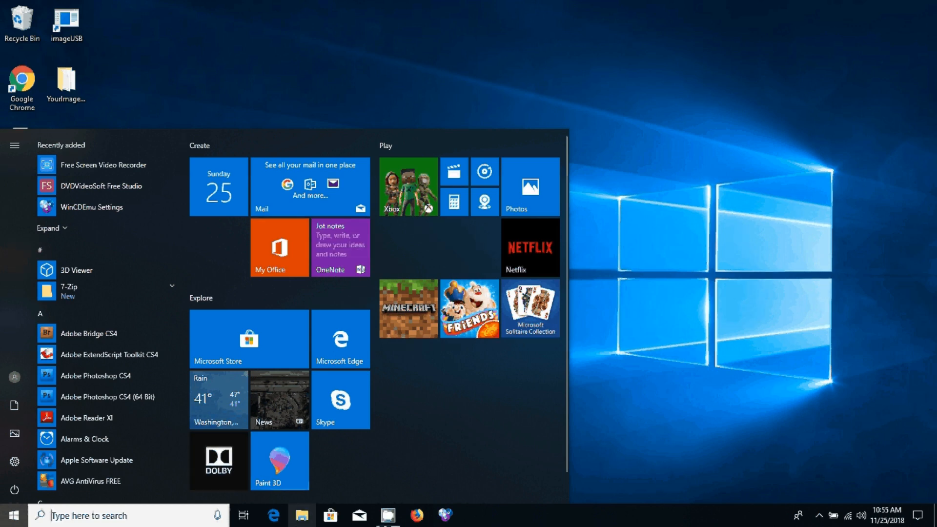
- In File Explorer, launch MicrosoftDeploymentToolkit_x64.msi from the Downloads folder and move its setup window clear of the file list
key(super+e)
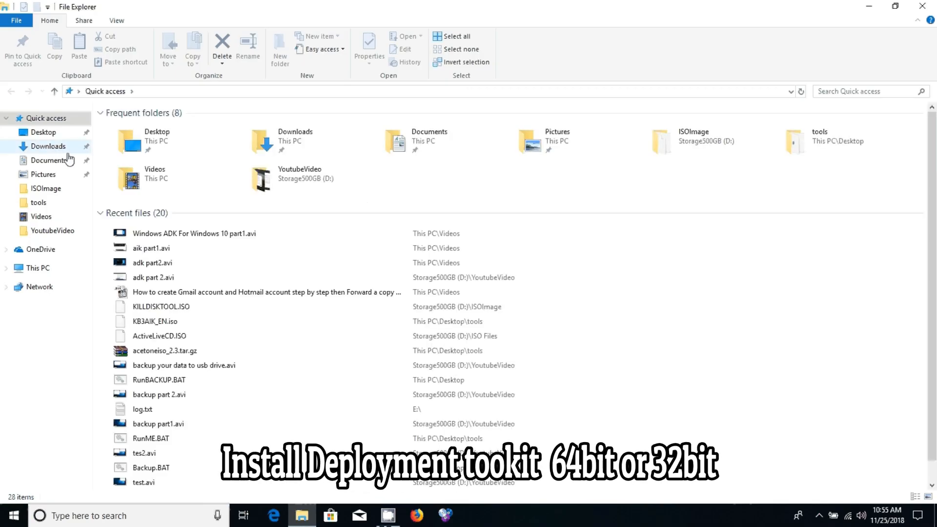
click(47, 147)
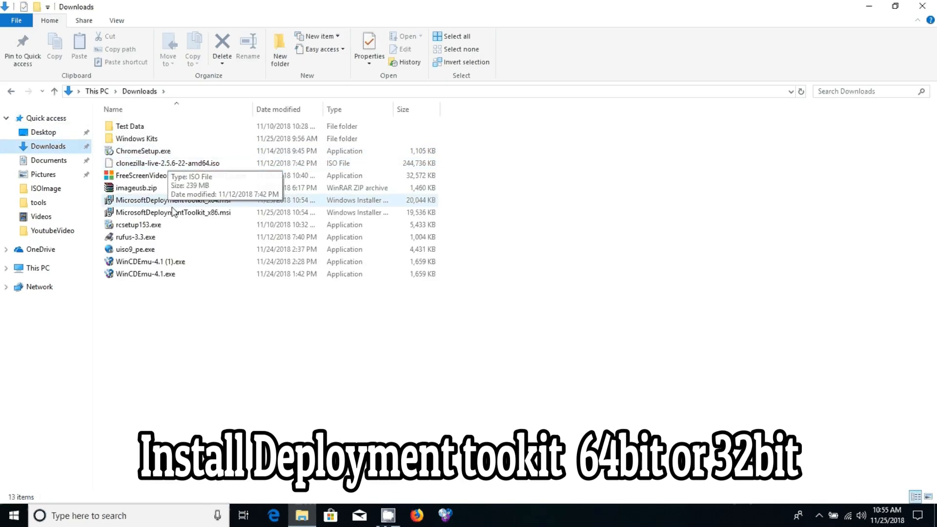
click(219, 201)
double_click(230, 201)
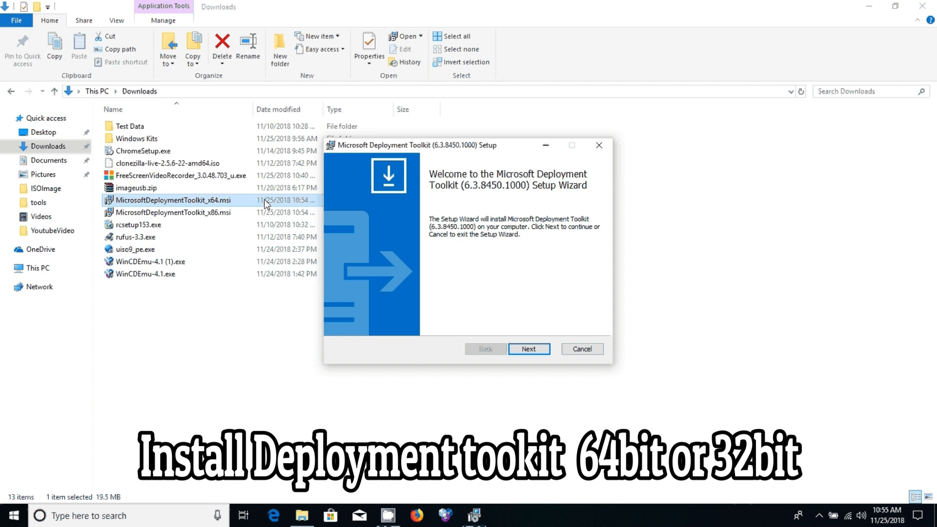
drag(502, 146, 669, 188)
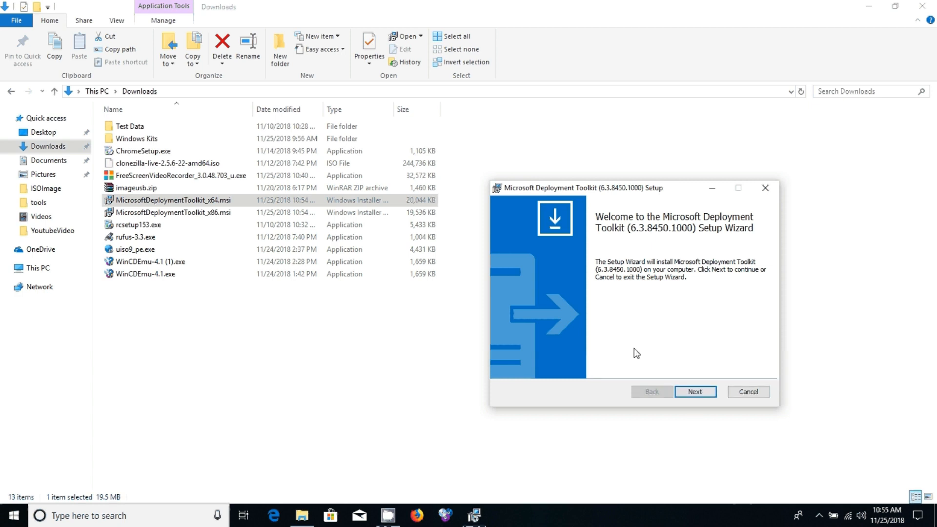
- Check the PC's system type in the Windows device specifications, and close Settings
key(super)
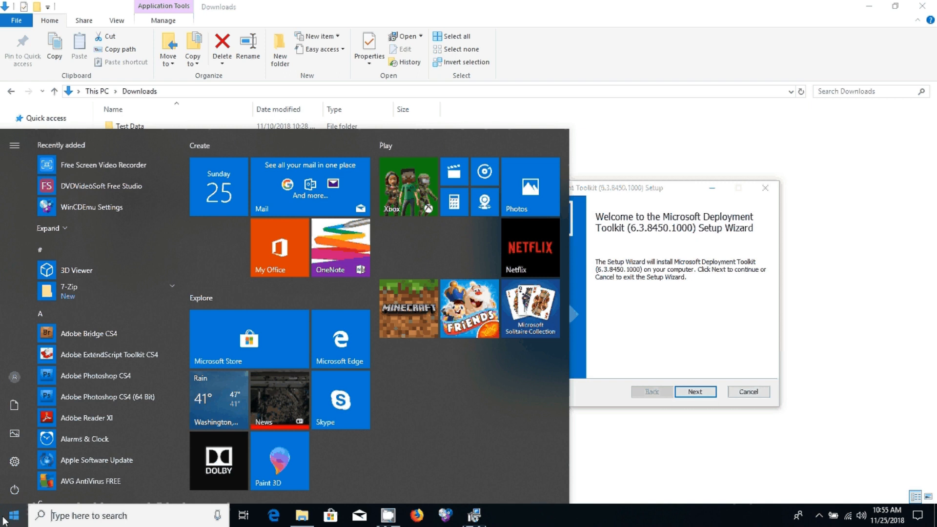
right_click(3, 520)
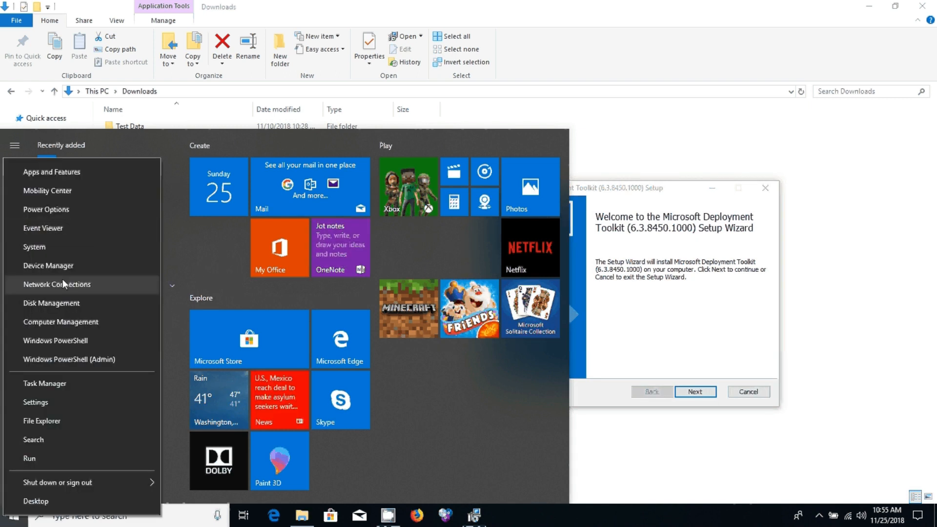
click(63, 251)
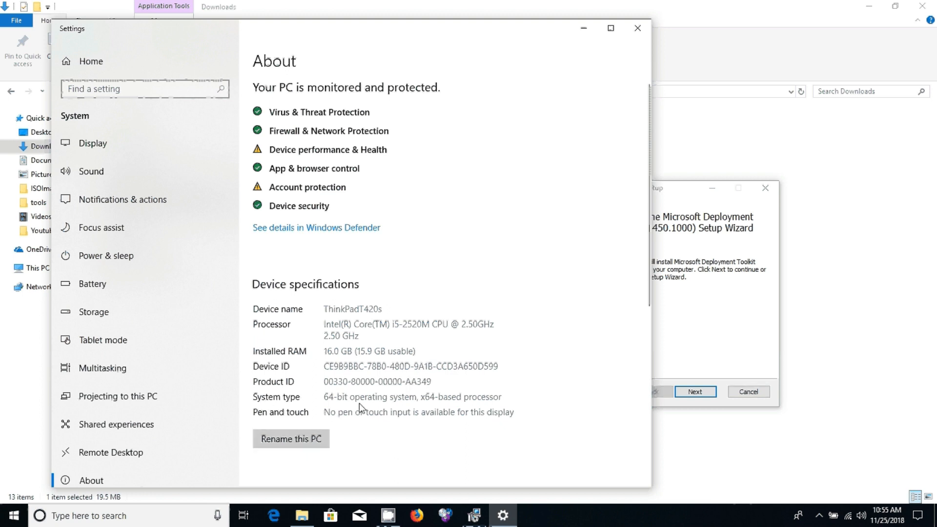
click(638, 28)
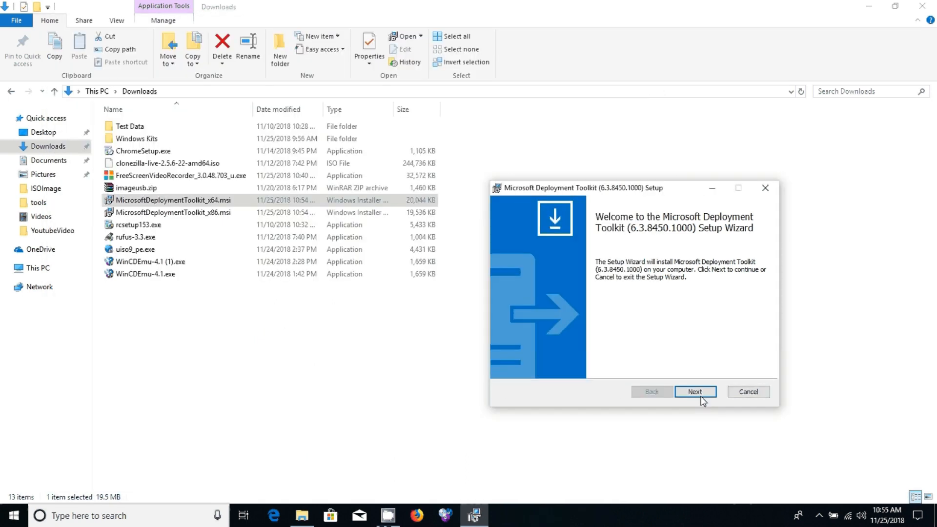
- Install the Microsoft Deployment Toolkit with default features, accepting the license and staying out of the Customer Experience Improvement Program
click(702, 394)
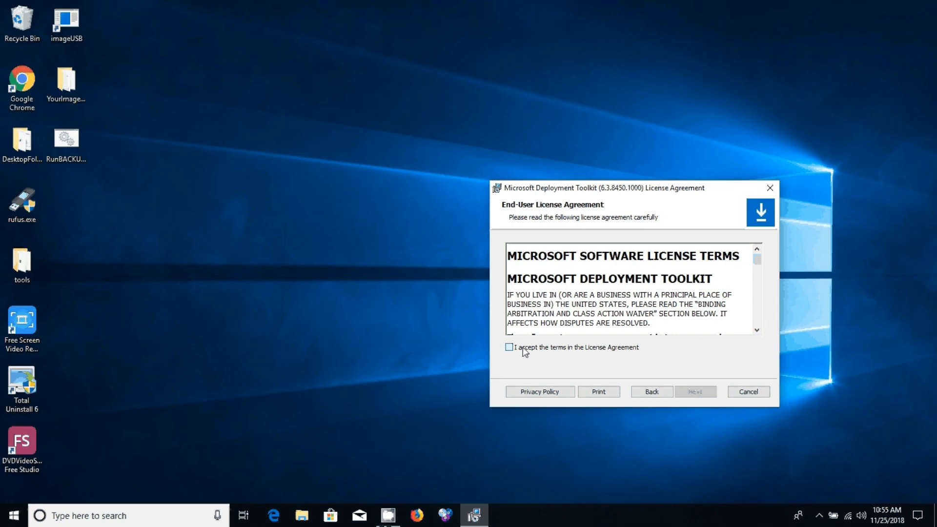
click(523, 347)
click(702, 392)
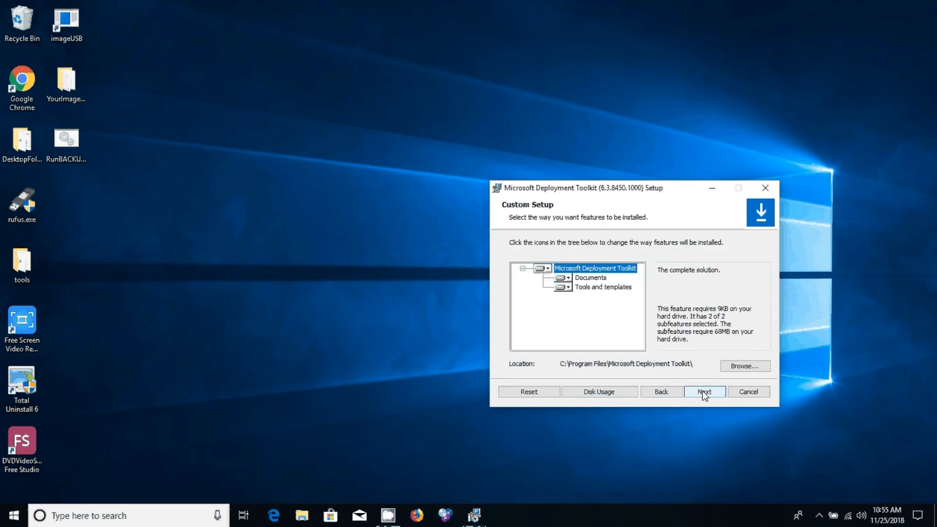
click(703, 395)
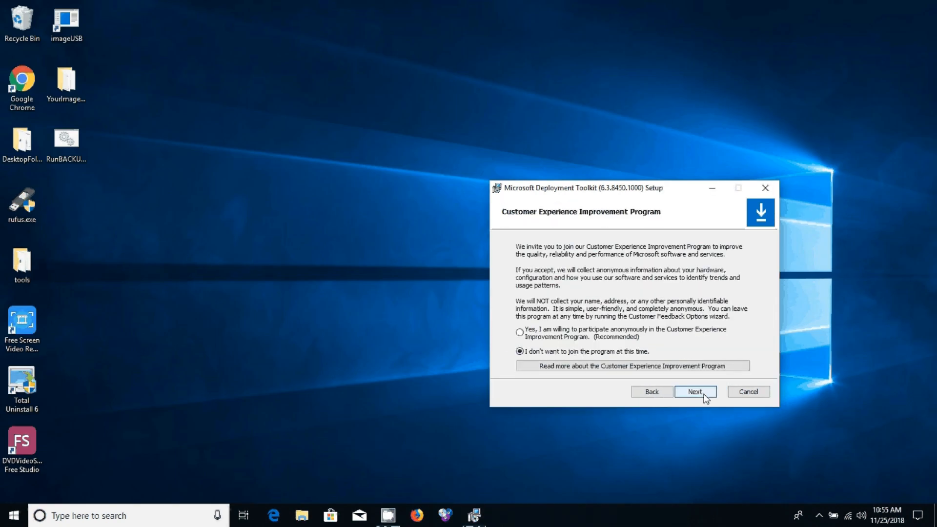
click(684, 386)
click(688, 390)
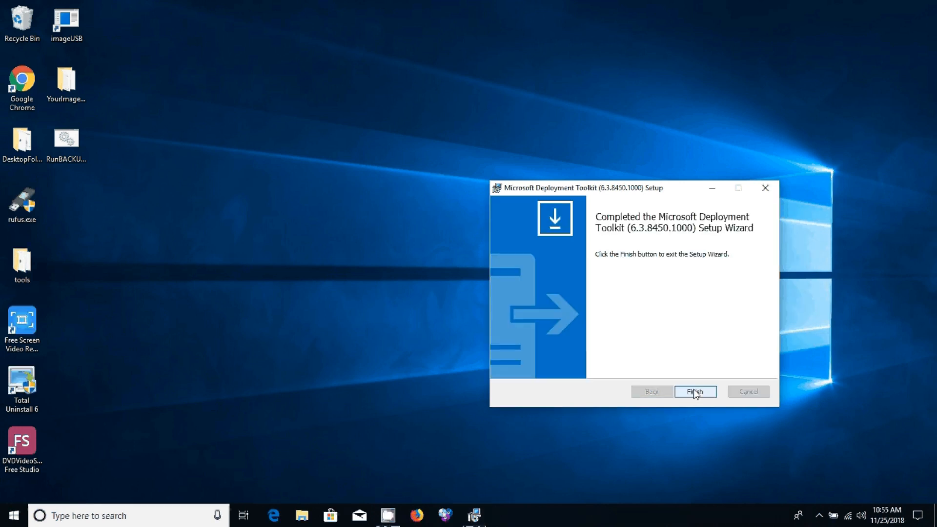
click(693, 388)
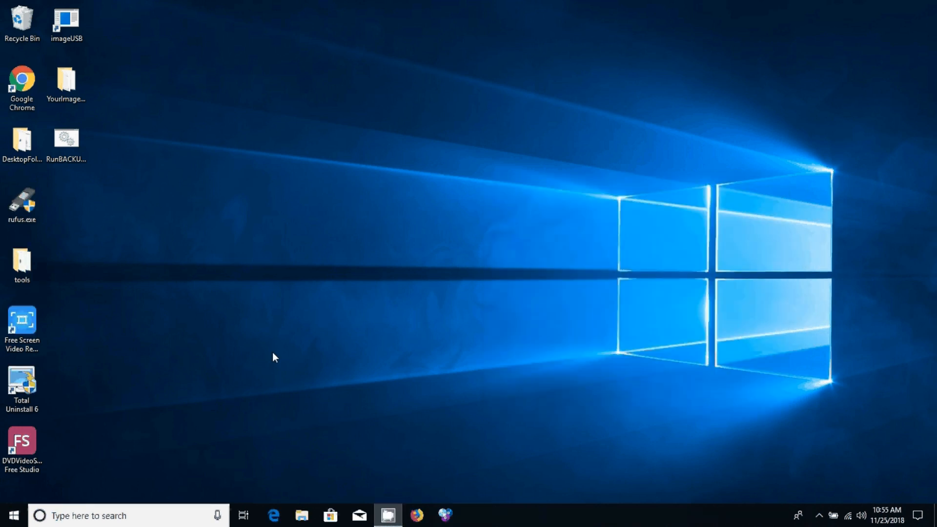
- Search Windows for "work" and pin Deployment Workbench to the taskbar
click(14, 515)
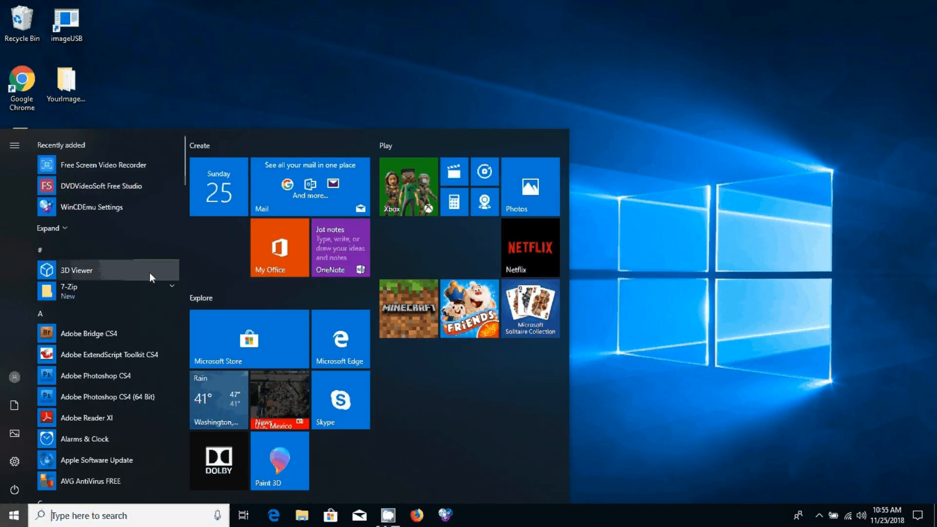
text(work)
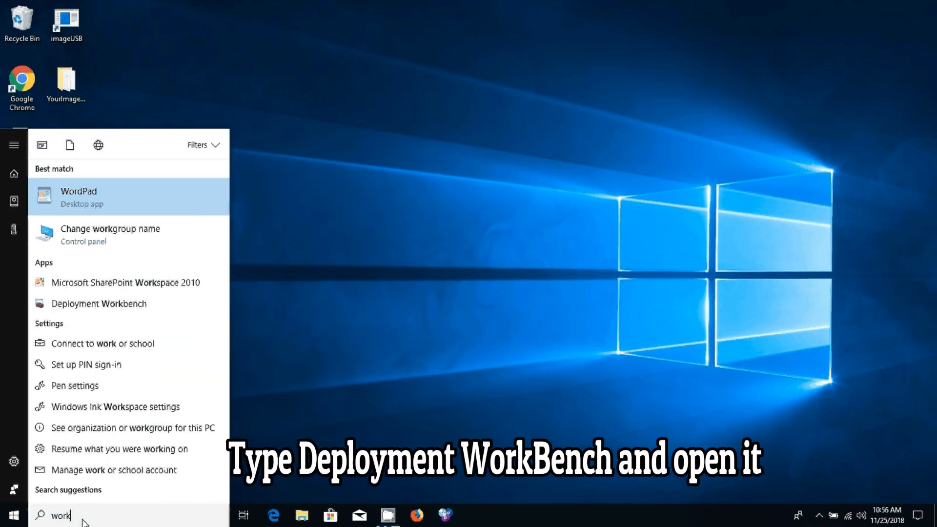
right_click(110, 303)
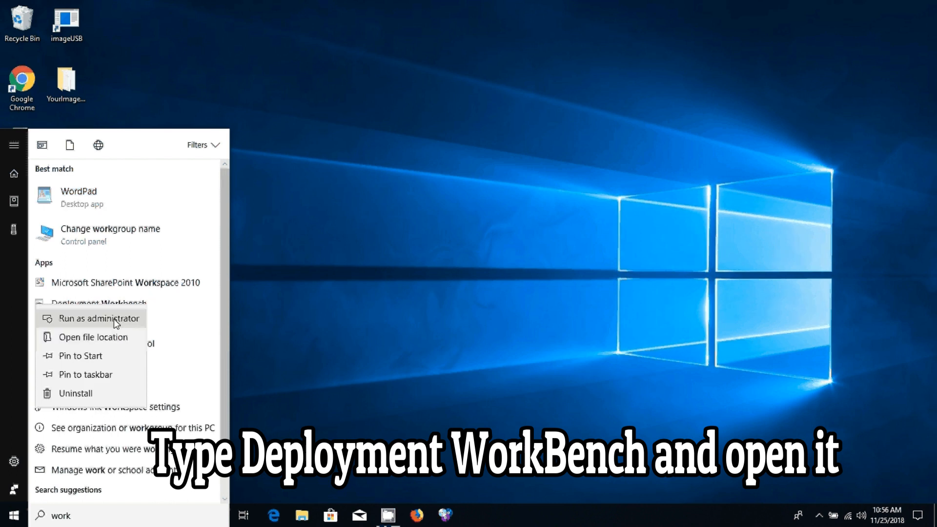
click(105, 375)
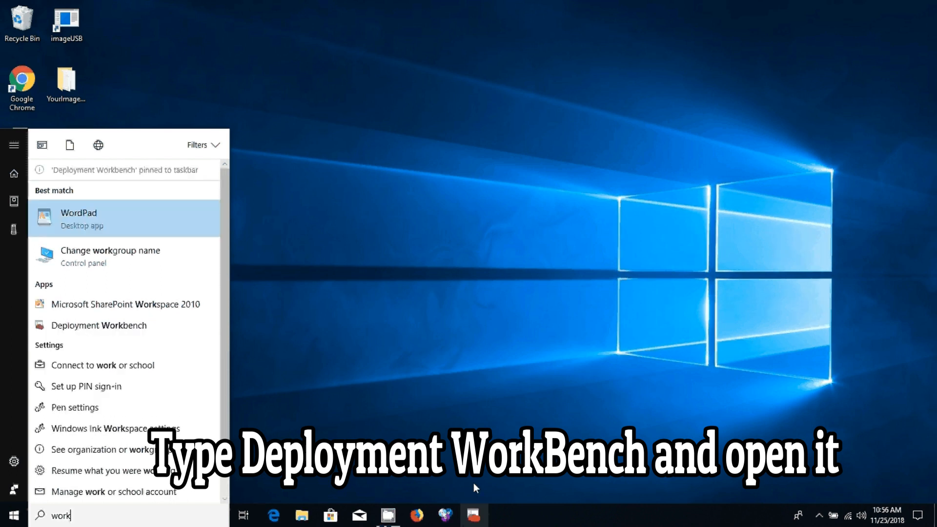
- Launch Deployment Workbench, create a desktop shortcut for it from its file location, and close that File Explorer window
click(114, 325)
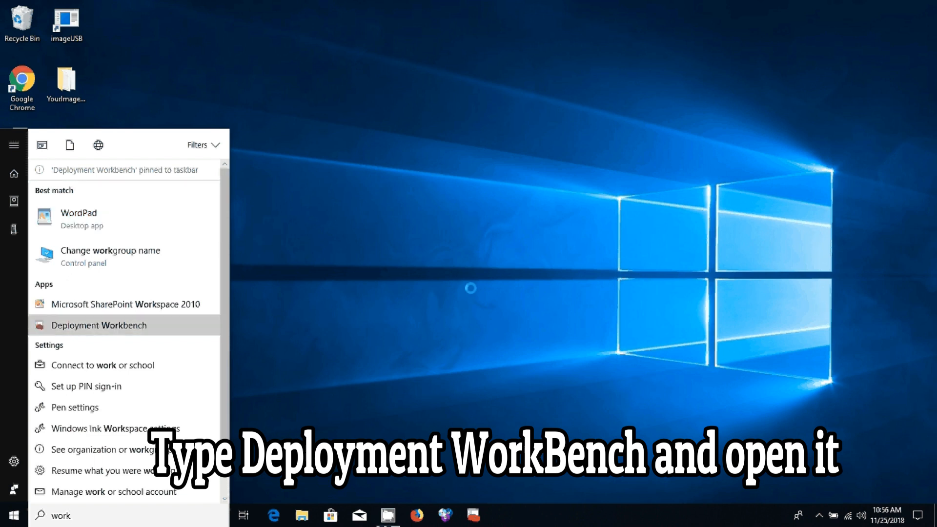
right_click(168, 324)
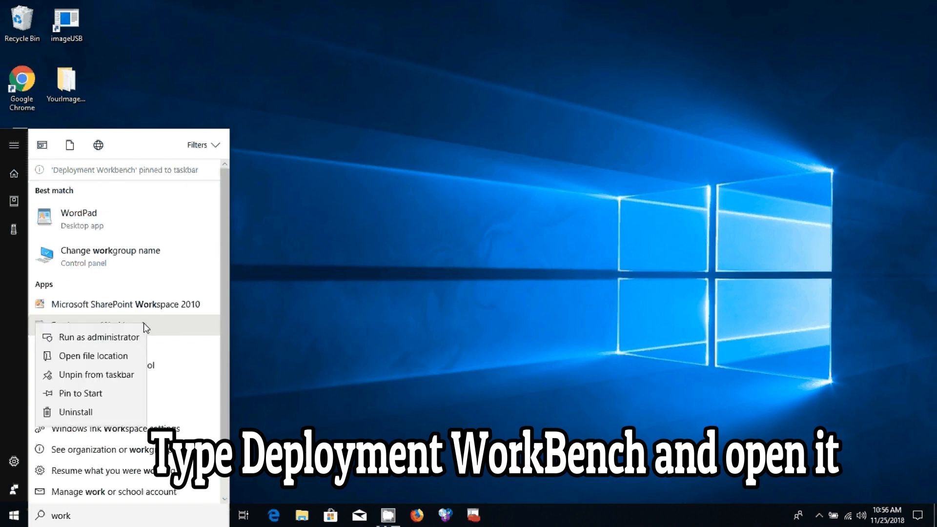
click(117, 361)
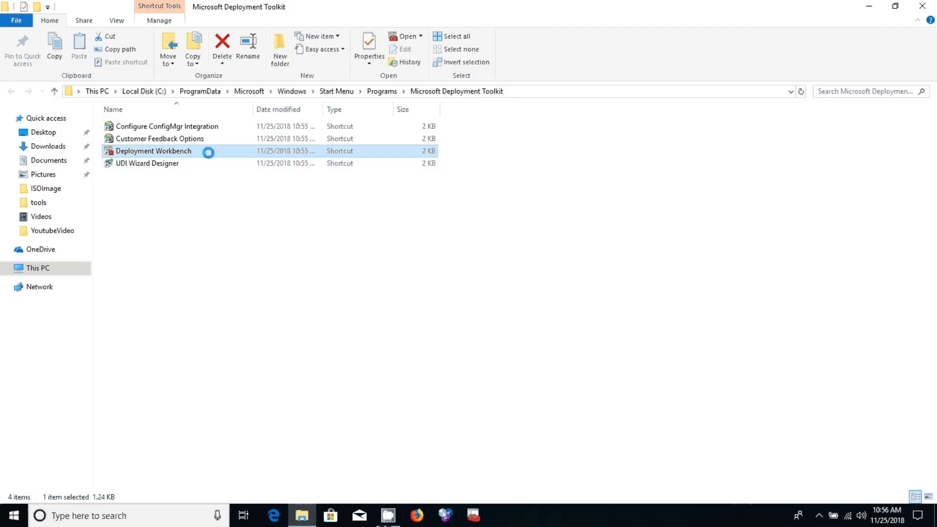
right_click(157, 153)
mouse_move(342, 405)
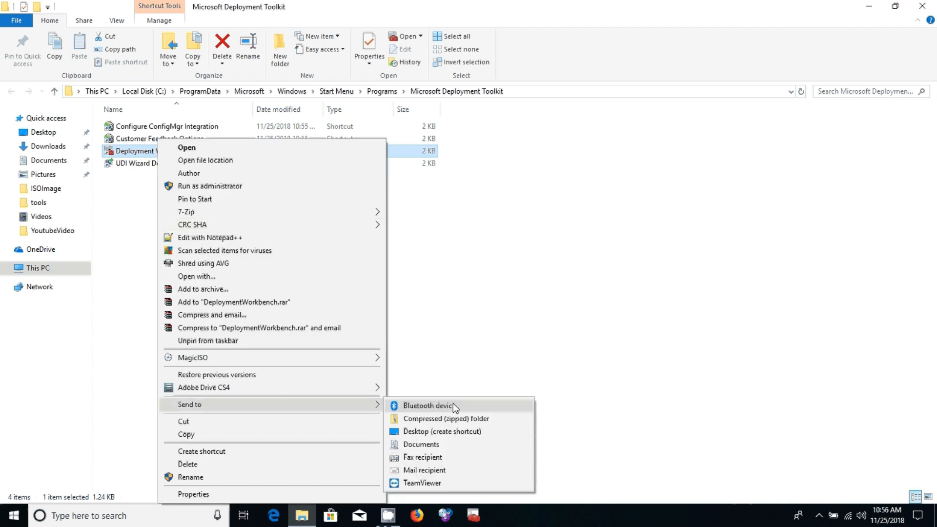
click(442, 432)
click(922, 6)
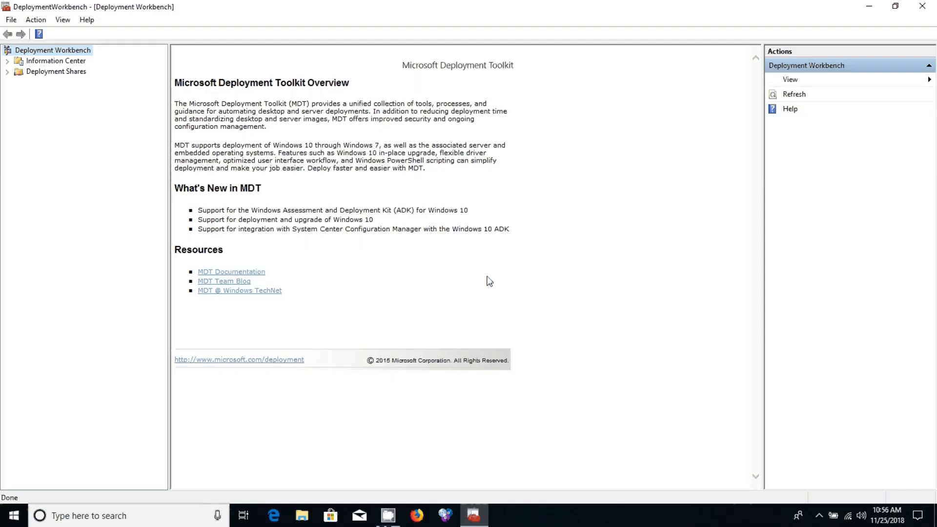
- Check the version of Microsoft Deployment Workbench in its About information, and close it
click(88, 20)
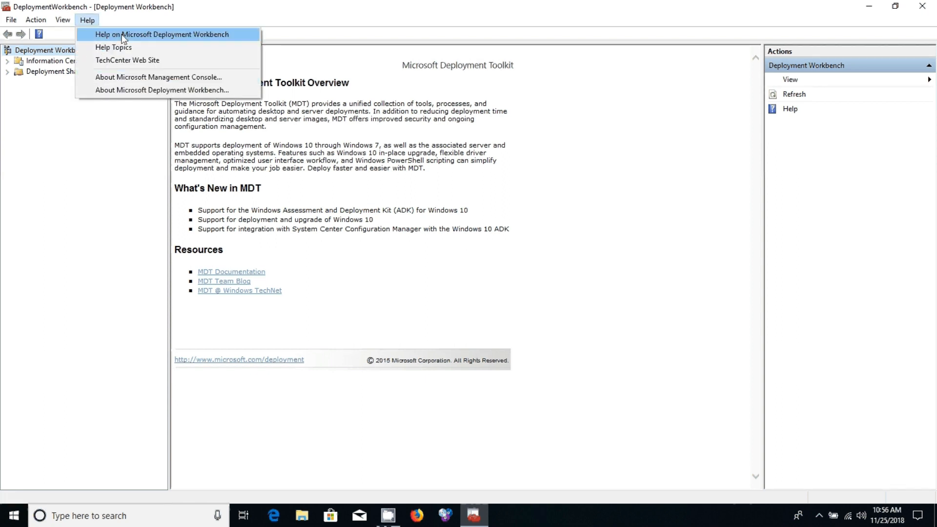
click(210, 90)
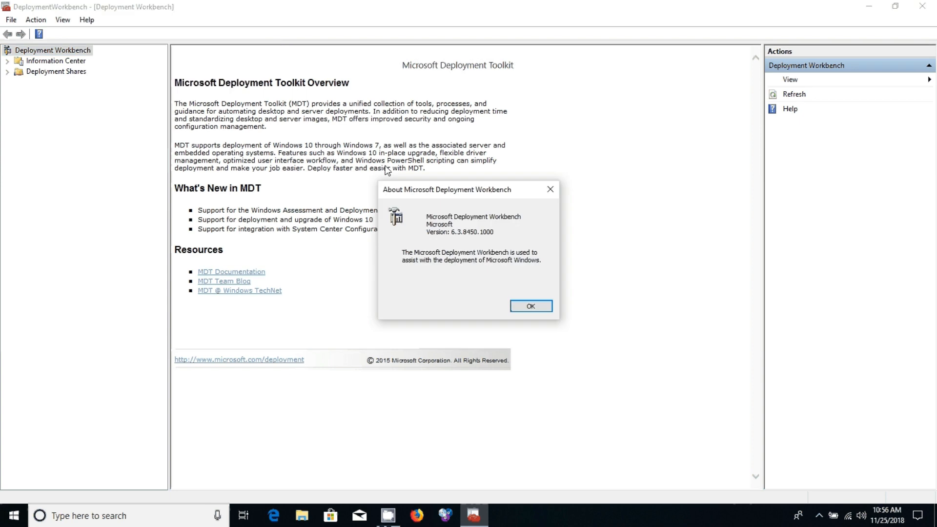
drag(457, 232, 493, 232)
click(529, 308)
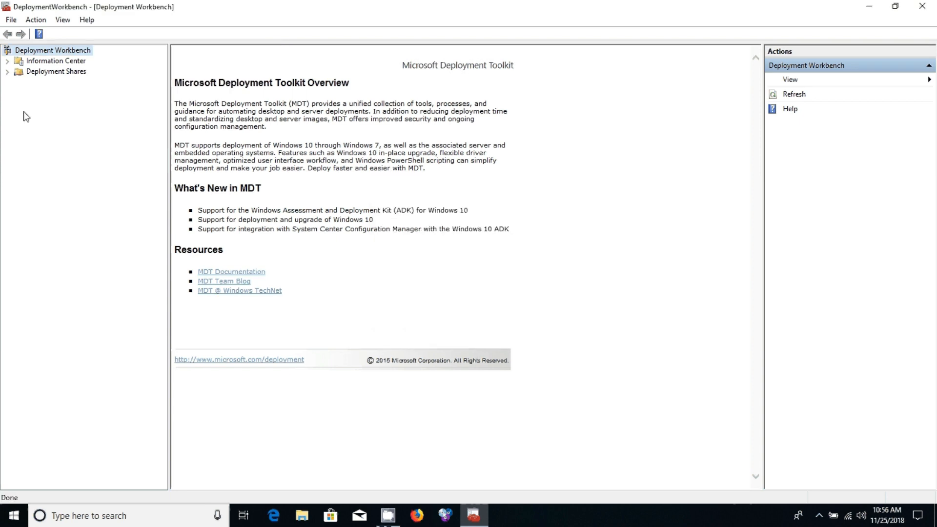
- Create a new deployment share at C:\DeploymentShare with the share name DeploymentShare$, keeping all default names and options
click(65, 74)
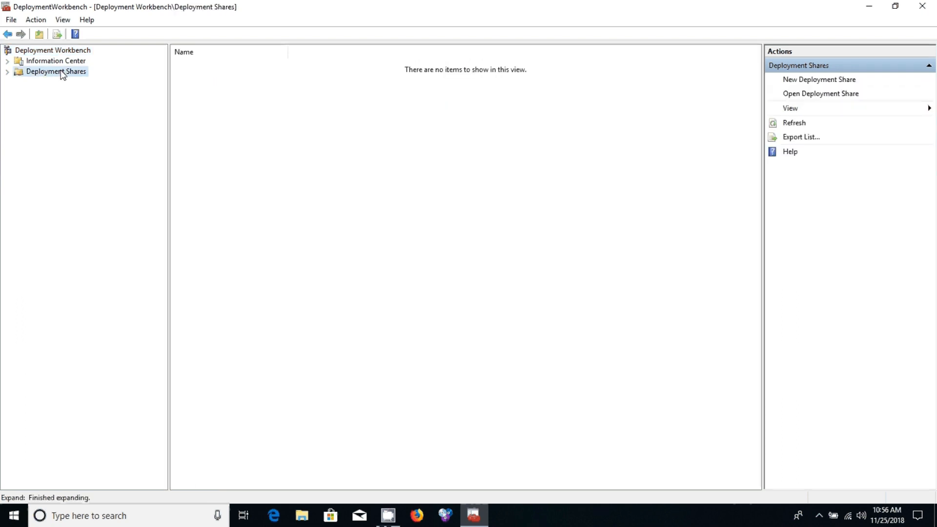
right_click(55, 71)
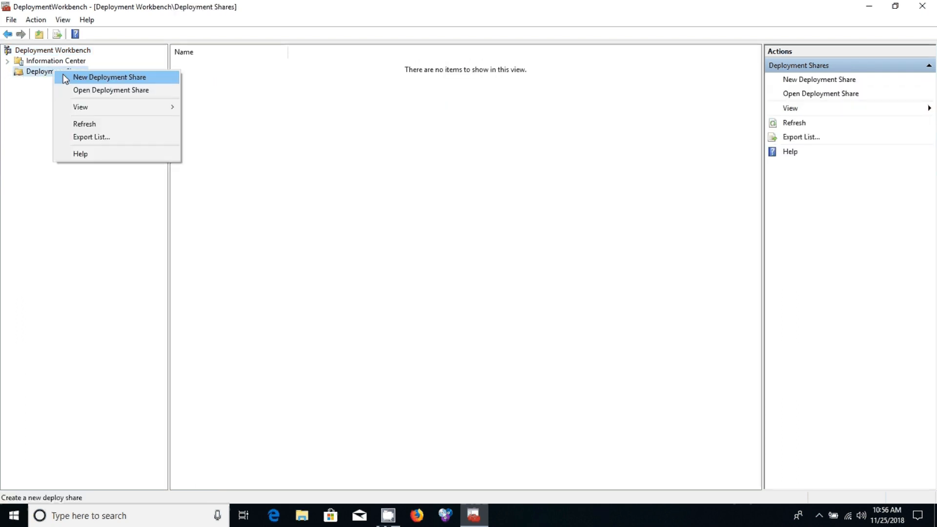
click(66, 76)
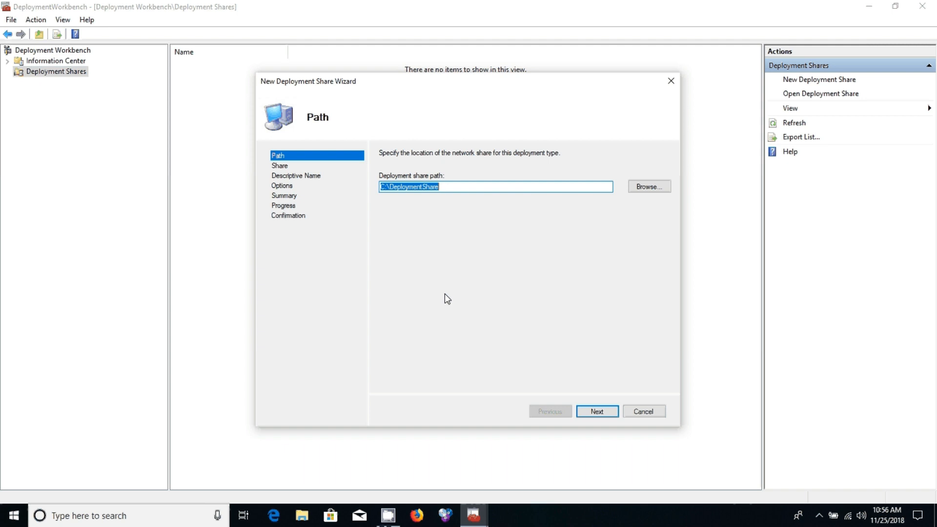
click(648, 186)
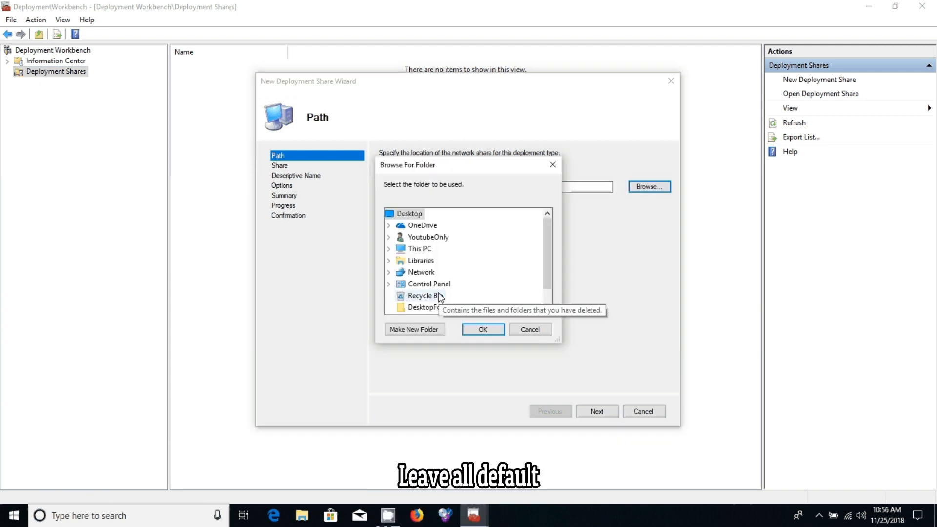
click(528, 327)
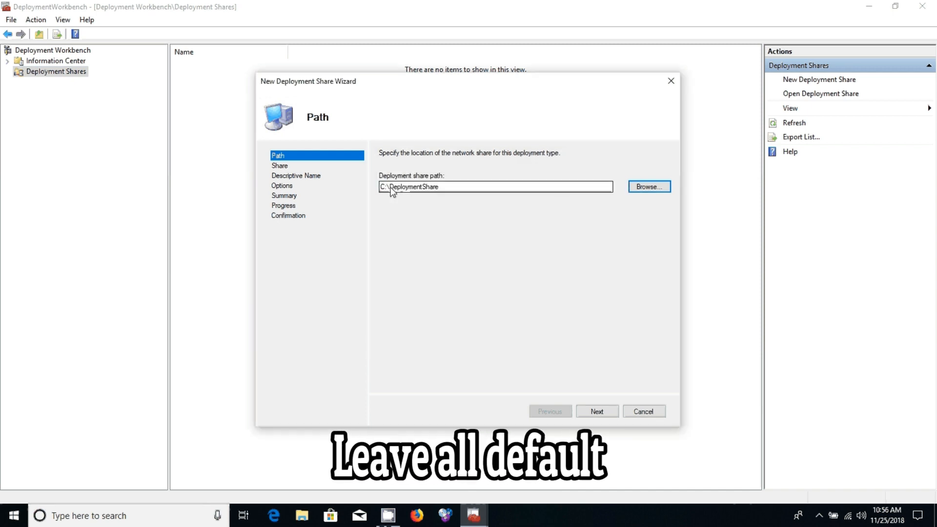
click(608, 412)
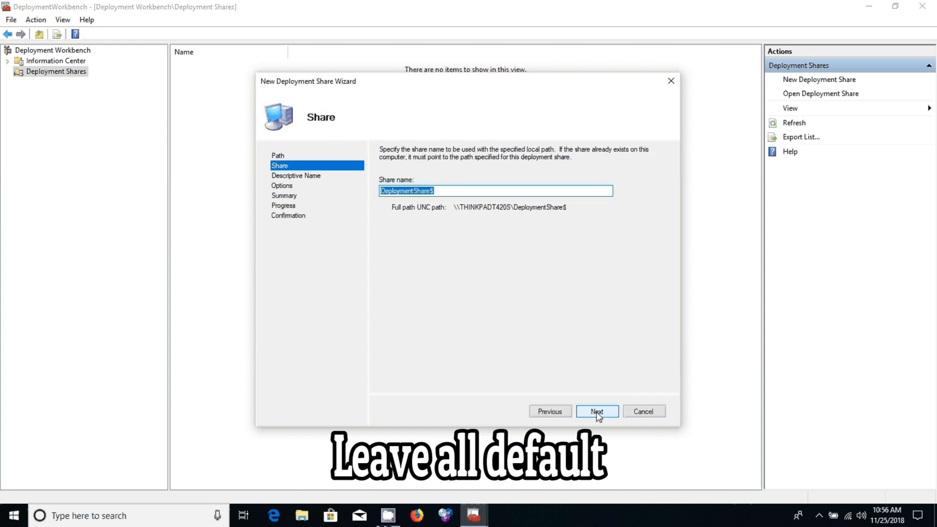
click(597, 414)
click(596, 411)
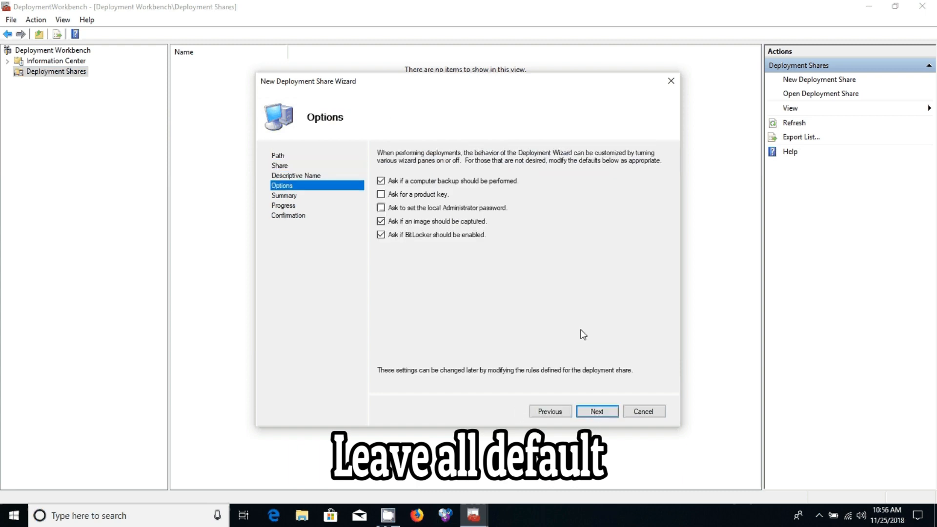
click(589, 414)
click(588, 415)
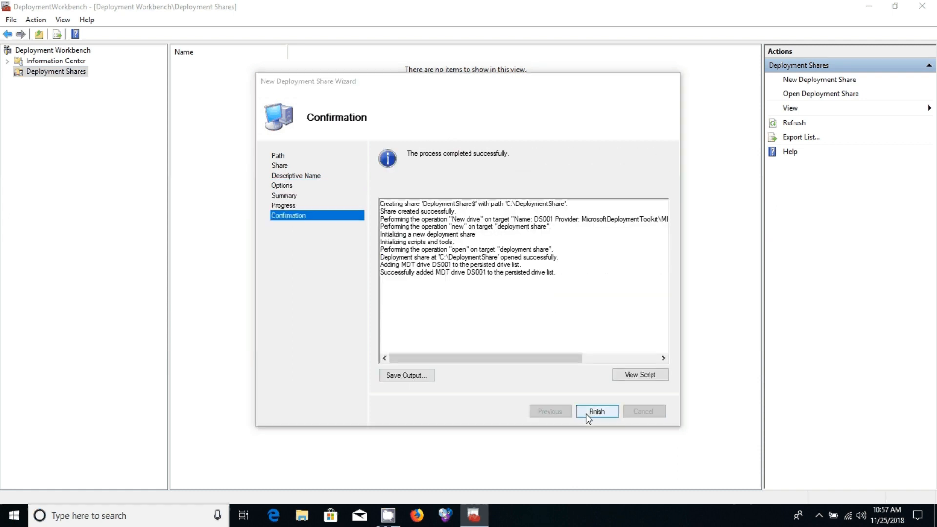
click(589, 415)
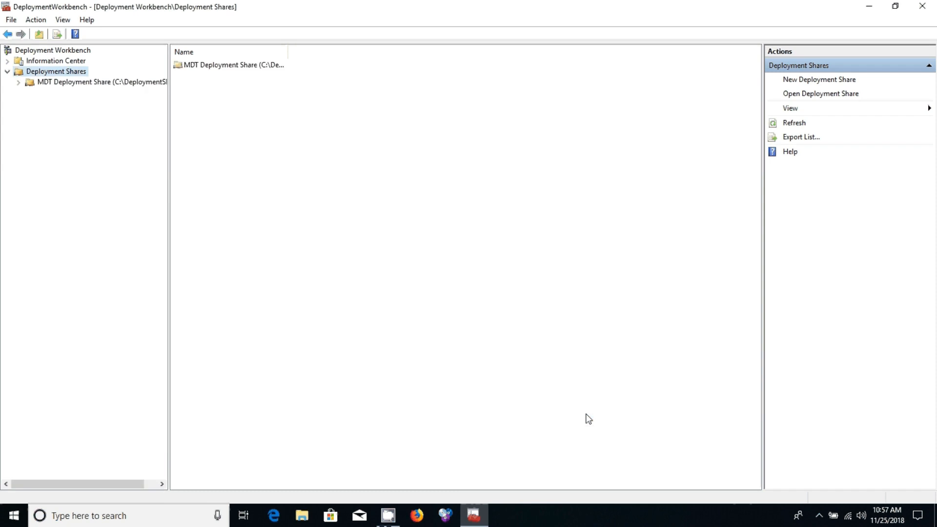
- In the MDT Deployment Share's Windows PE properties, choose the x64 platform and enable generating the generic WIM file and generic bootable ISO image
click(17, 82)
click(106, 82)
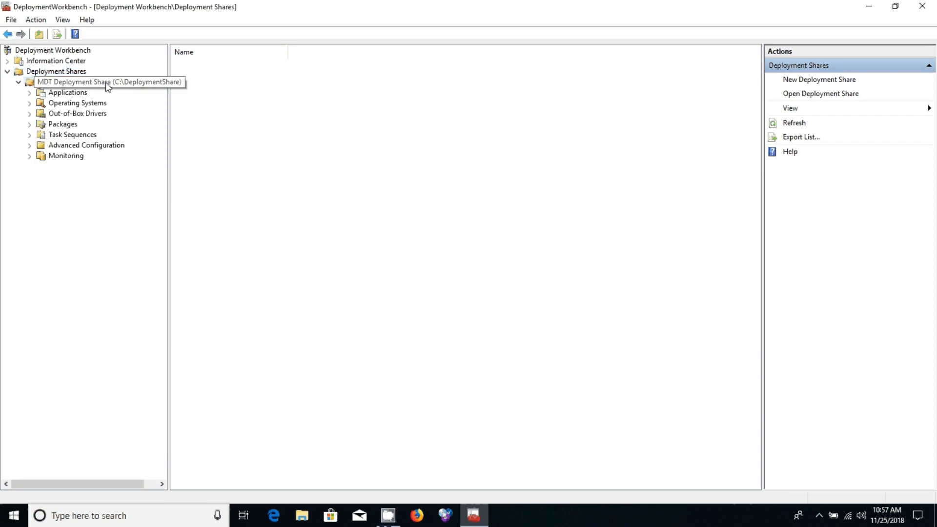
right_click(125, 82)
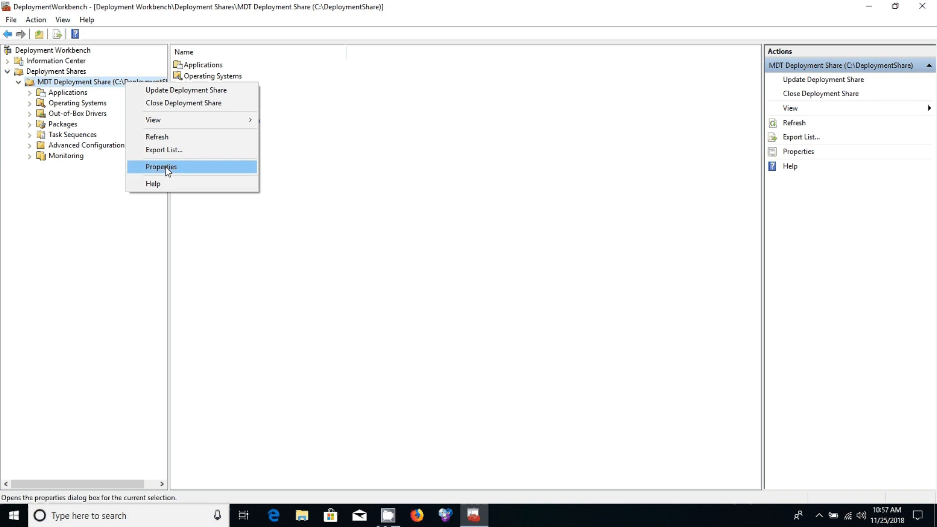
click(161, 167)
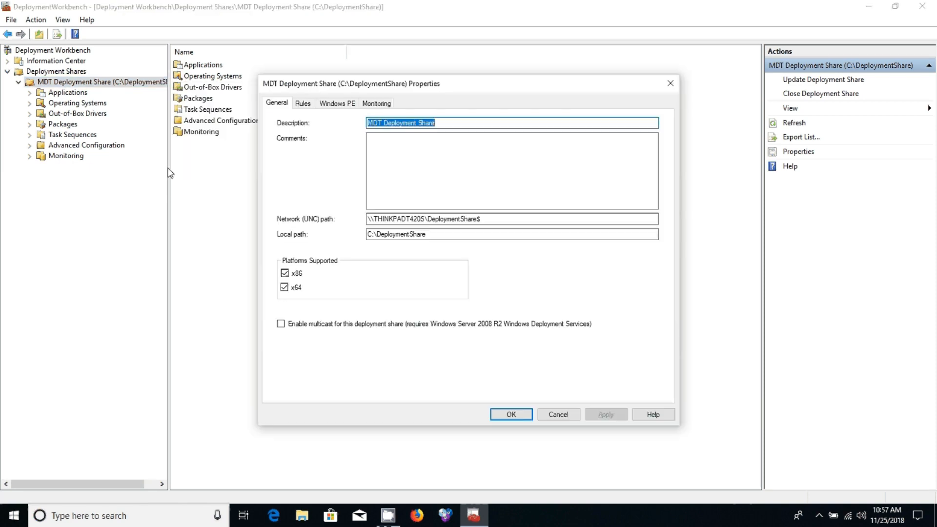
click(309, 108)
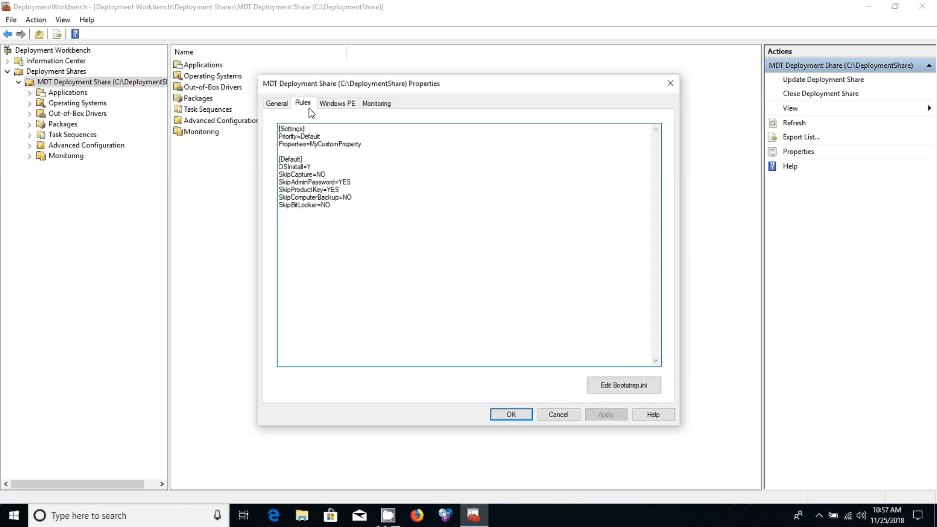
click(339, 106)
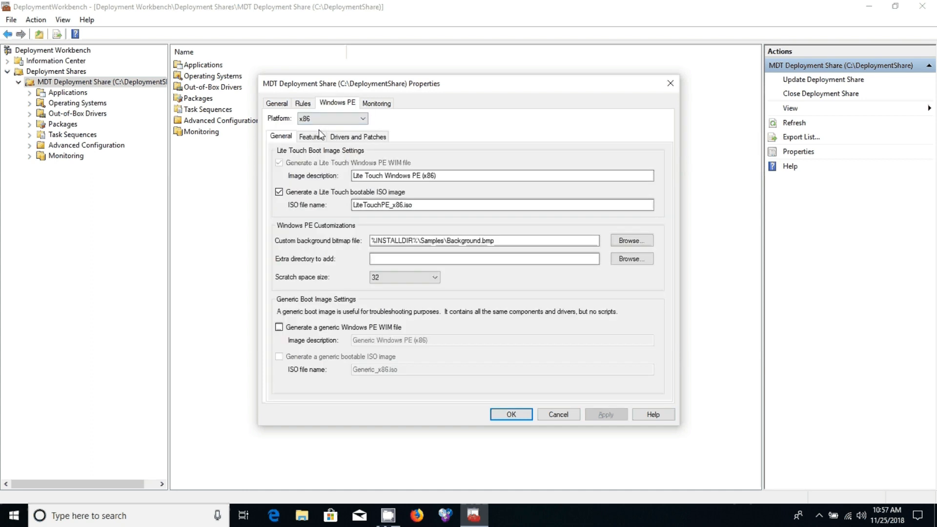
click(324, 119)
click(318, 136)
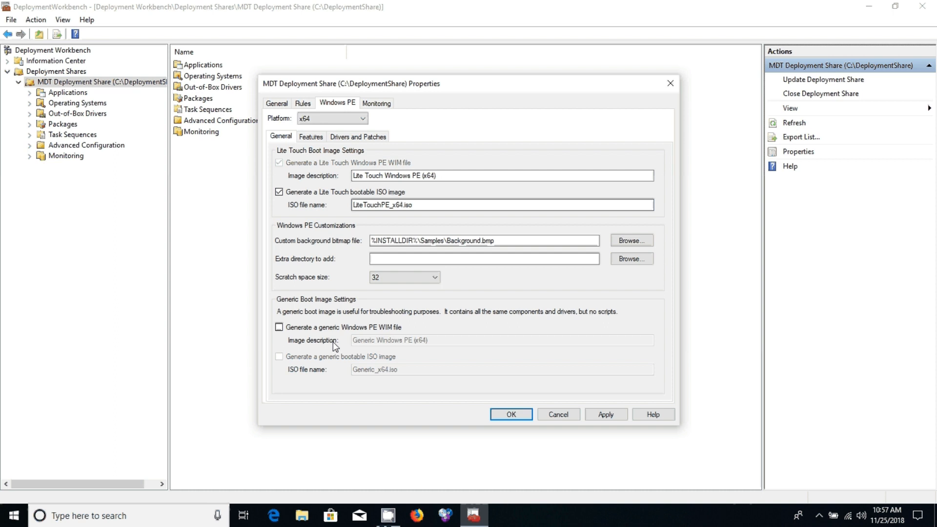
click(312, 329)
click(313, 358)
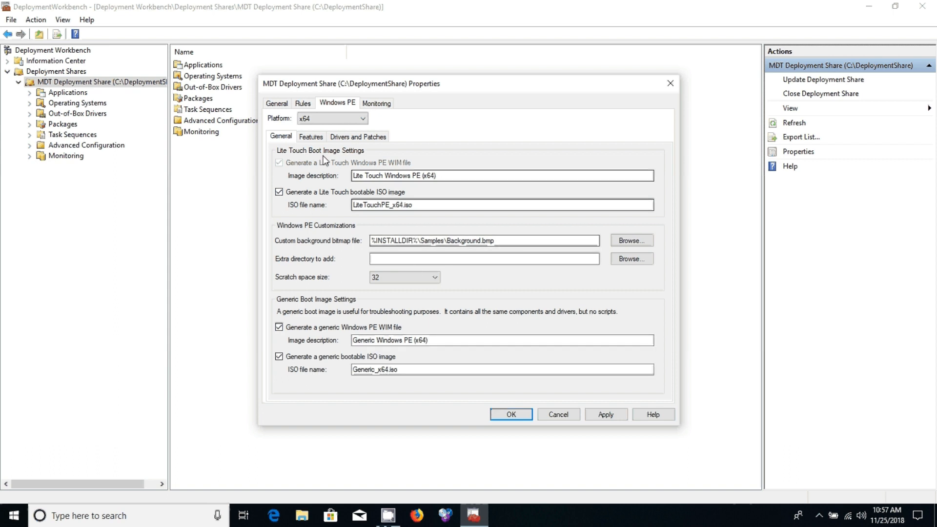
- Add the .NET Framework feature pack to x64 Windows PE, review the driver injection settings, and save the deployment share properties
click(316, 138)
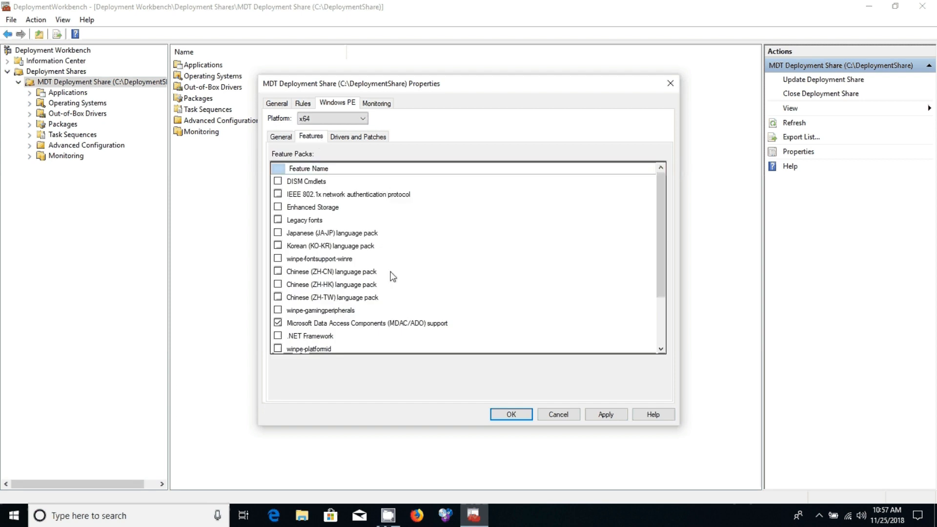
scroll(393, 276, down, 1)
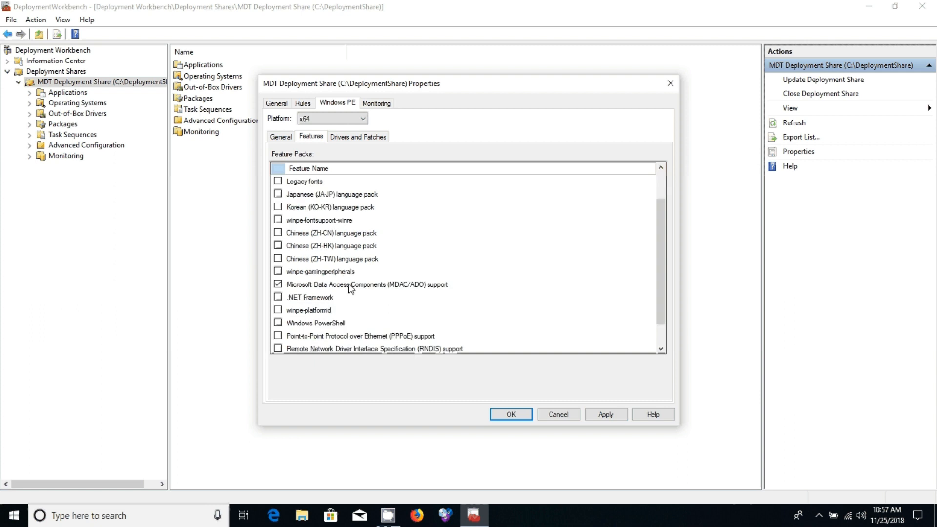
click(278, 297)
scroll(304, 352, down, 1)
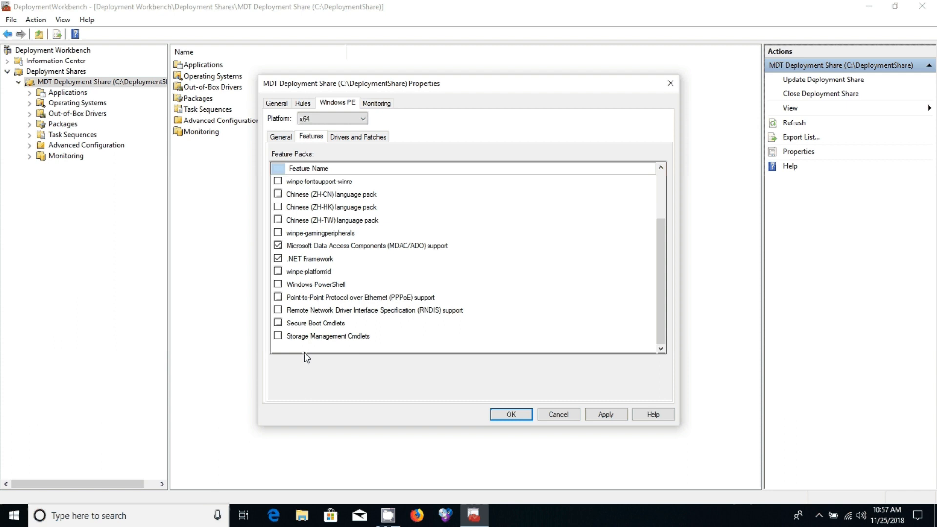
click(363, 142)
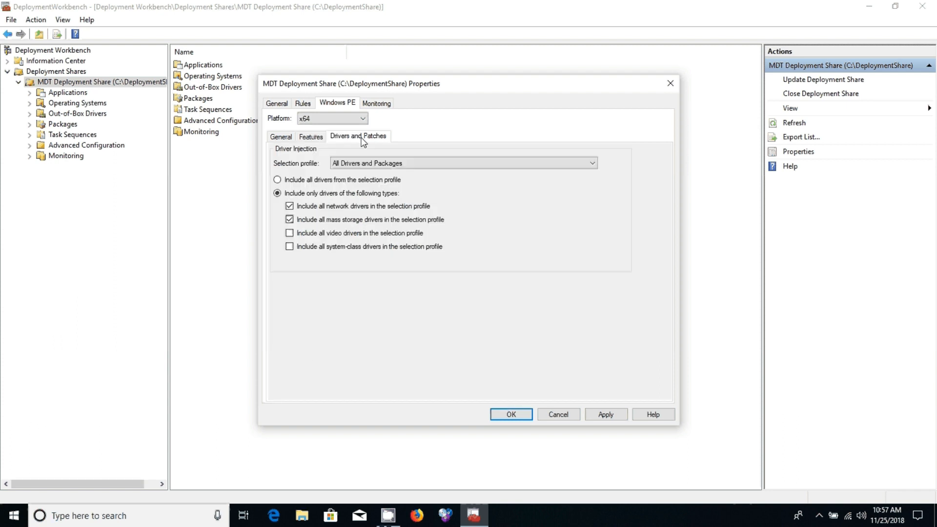
click(292, 138)
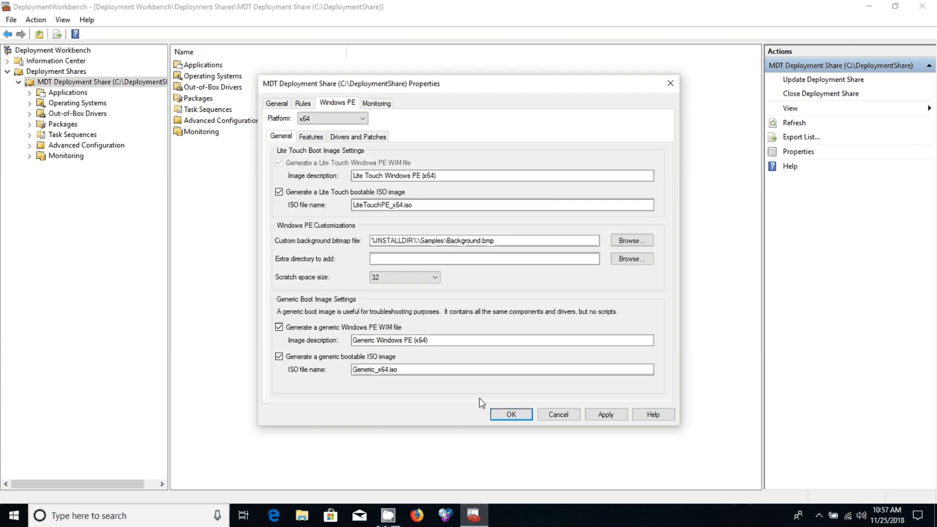
click(512, 415)
- Update the MDT Deployment Share with the default wizard options, and finish the wizard once the boot images are built
right_click(130, 79)
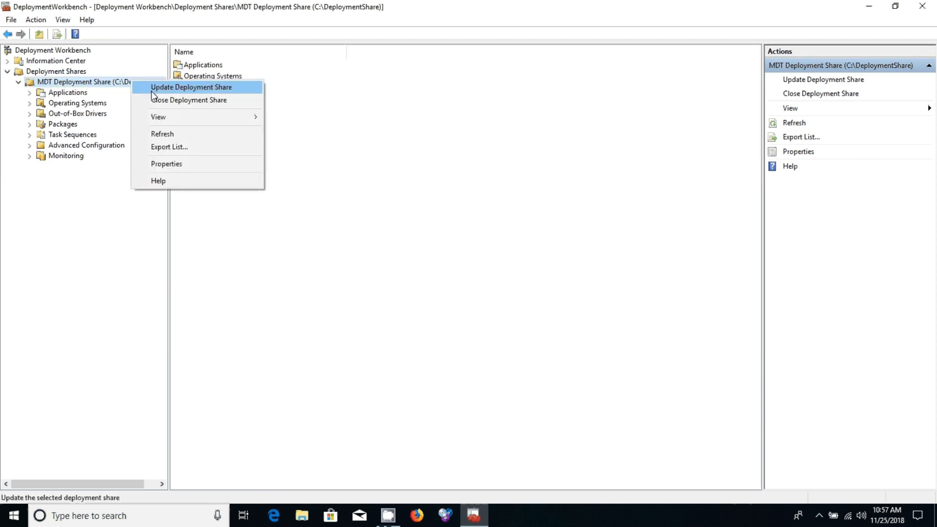
click(175, 87)
click(602, 409)
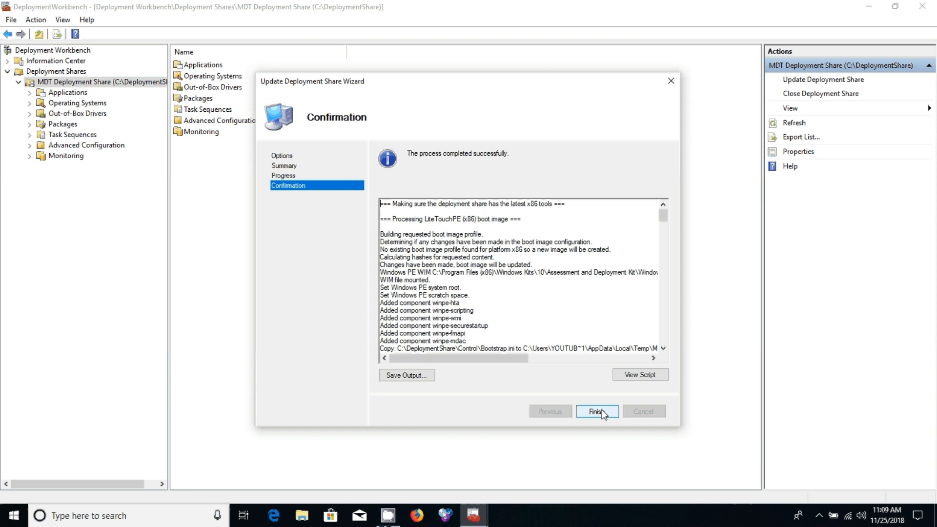
click(601, 409)
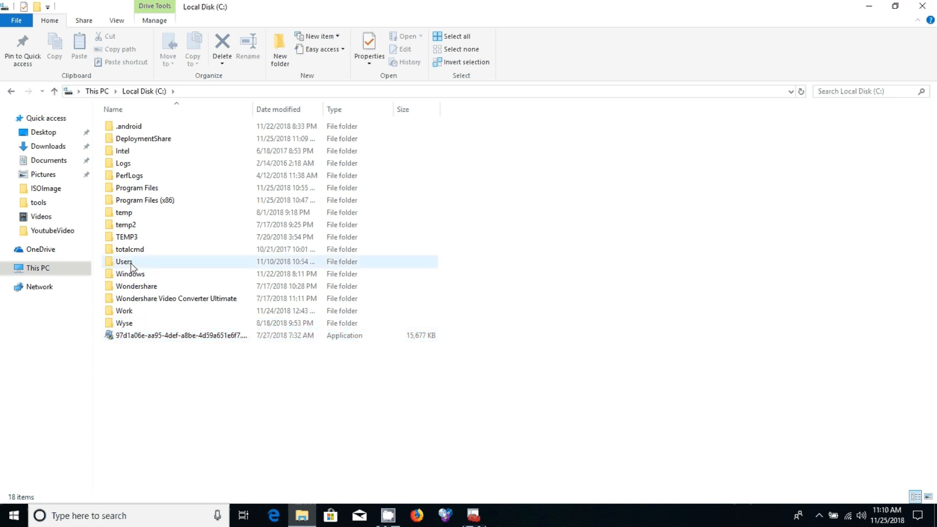
- In File Explorer, open C:\DeploymentShare with permanent access granted, and leave its window restored over the desktop without Deployment Workbench behind it
double_click(149, 141)
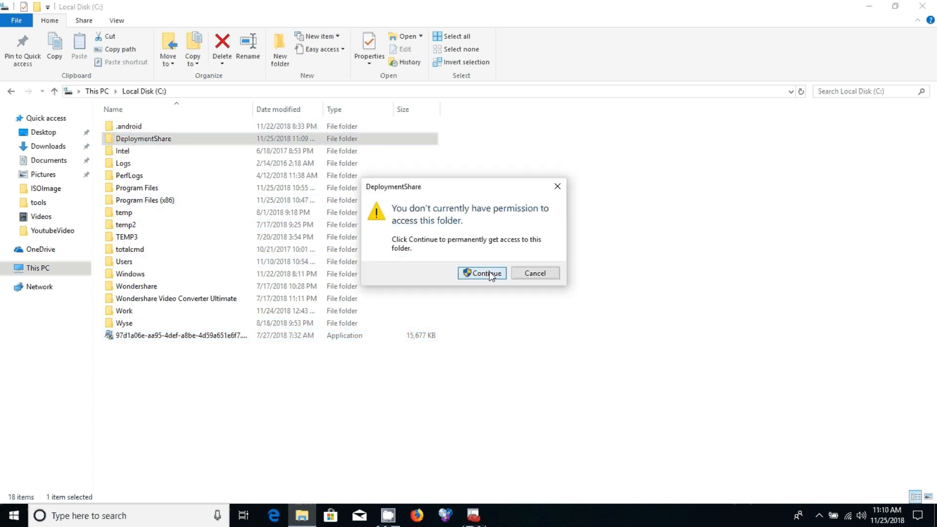
click(490, 274)
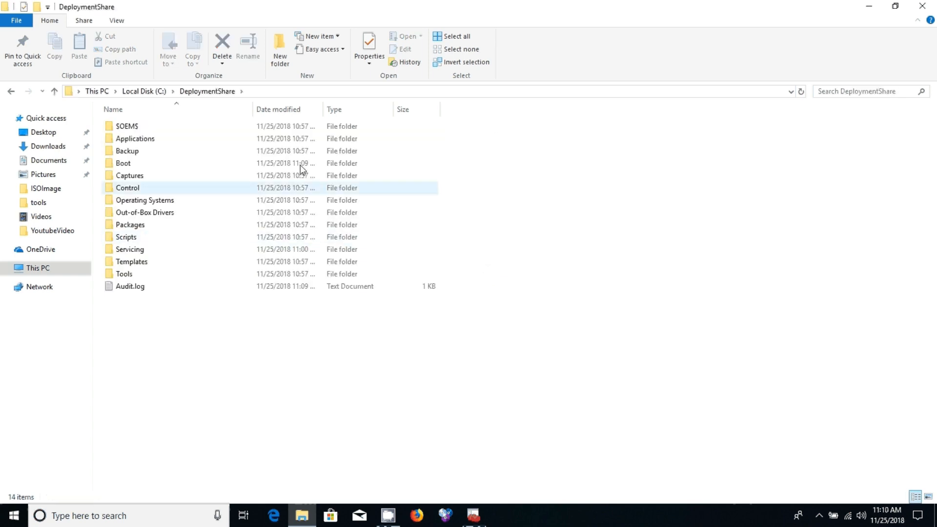
click(894, 6)
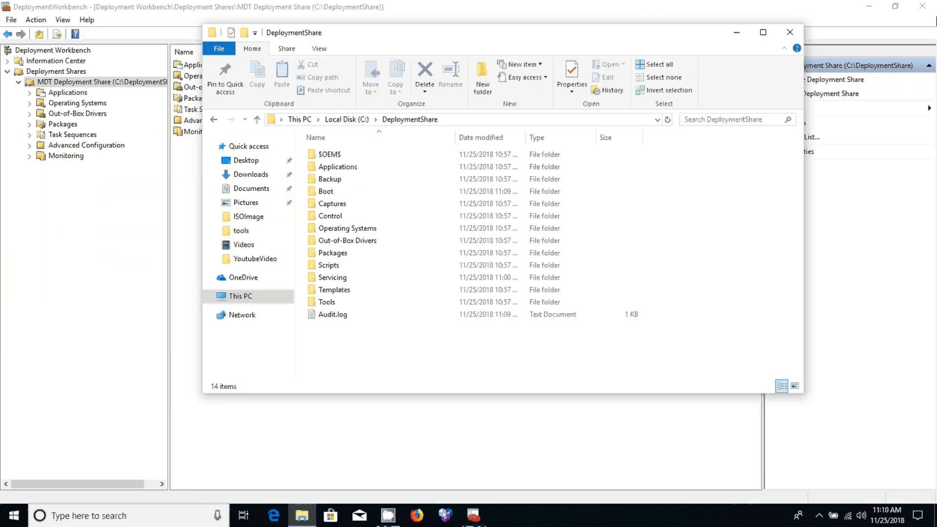
click(926, 8)
drag(722, 49, 847, 52)
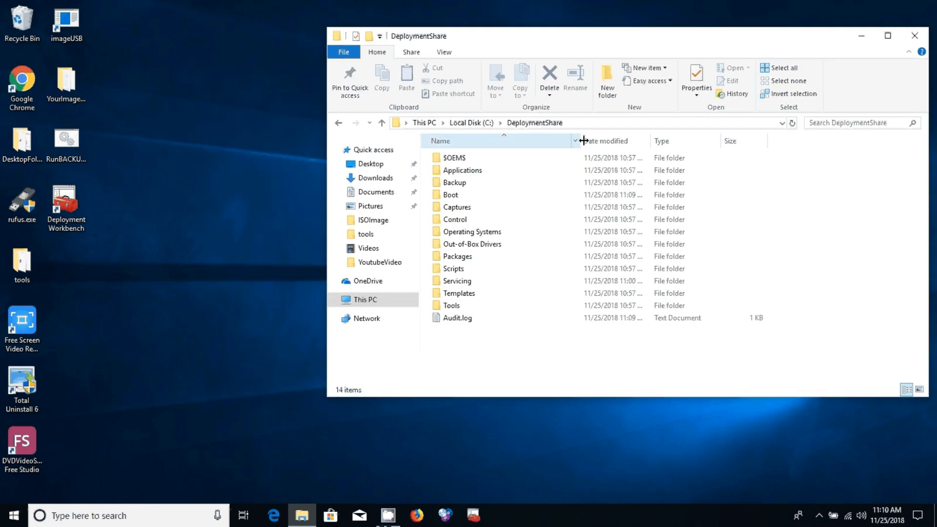
- Open the Boot folder of the deployment share and copy the Generic_x64.iso file
click(465, 193)
double_click(465, 194)
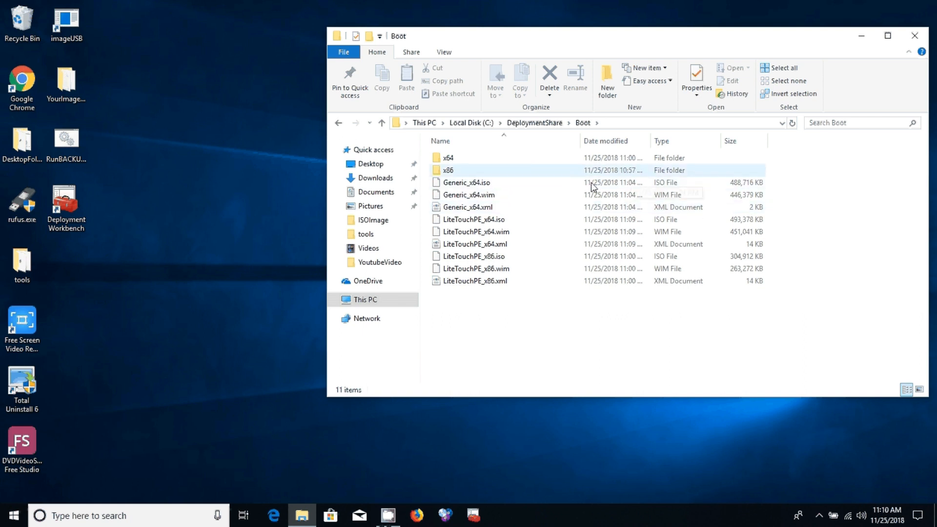
click(469, 185)
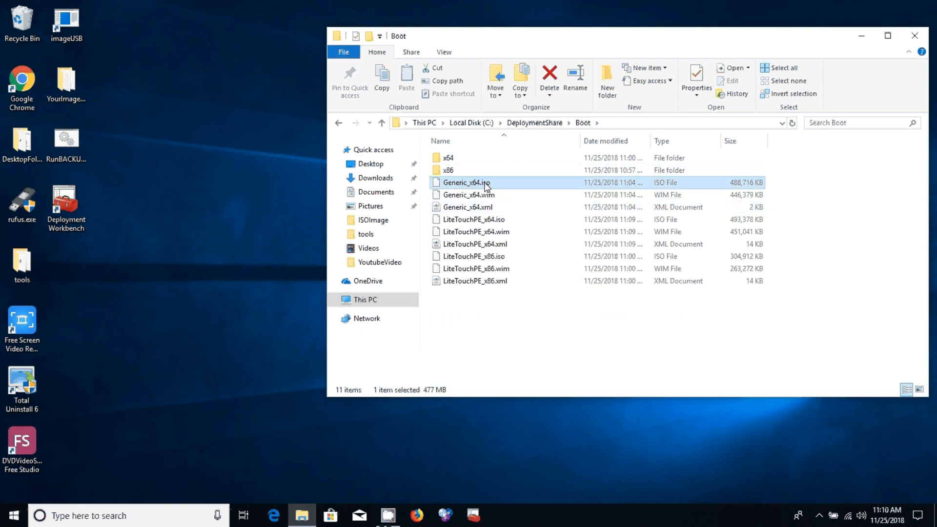
right_click(486, 185)
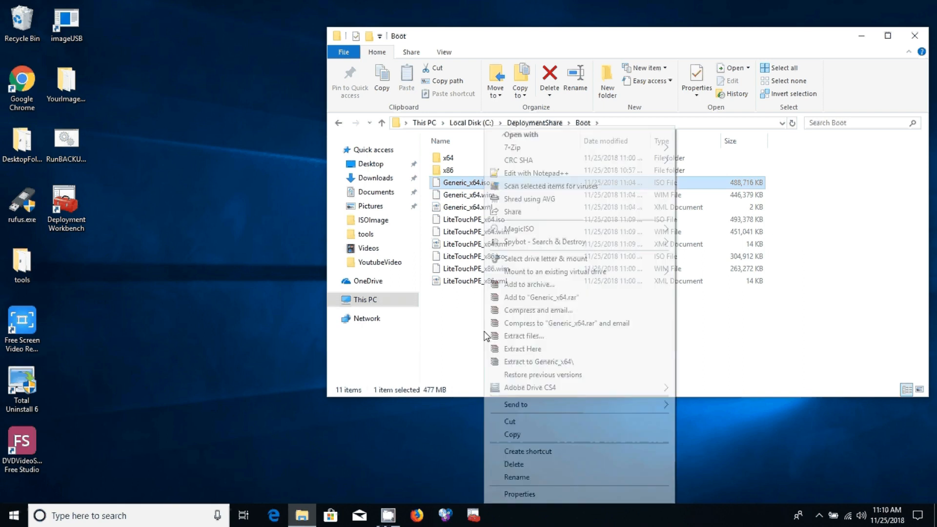
click(511, 433)
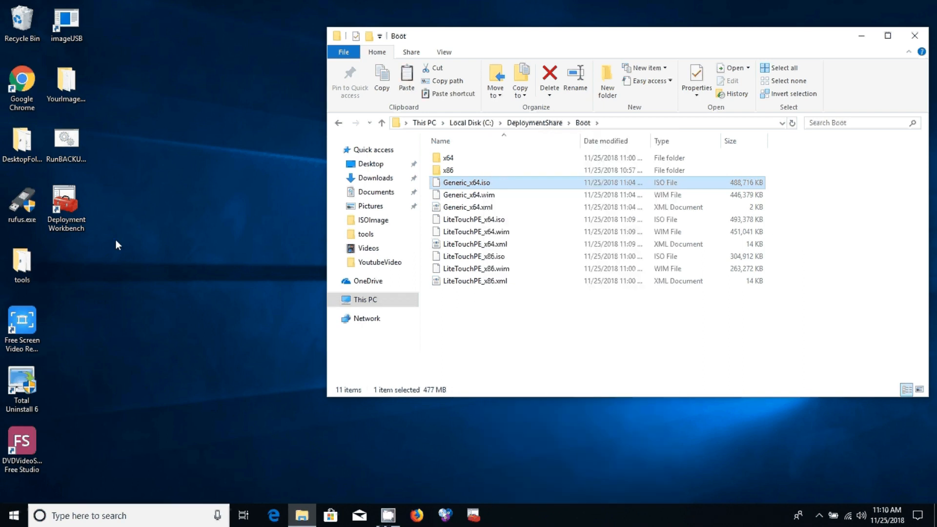
- Create a new folder on the desktop, beside the tools folder, and name it Windows PE Generic ISO
right_click(78, 272)
mouse_move(97, 417)
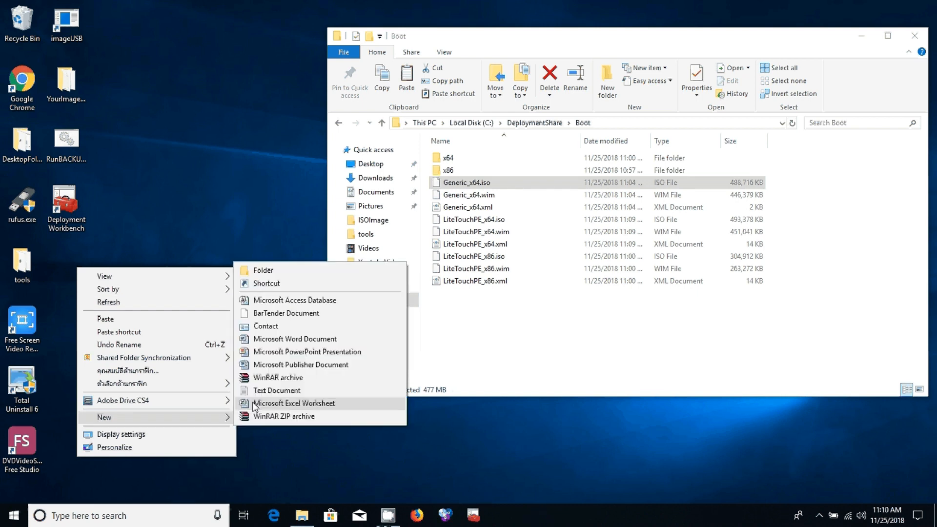
click(262, 271)
key(Return)
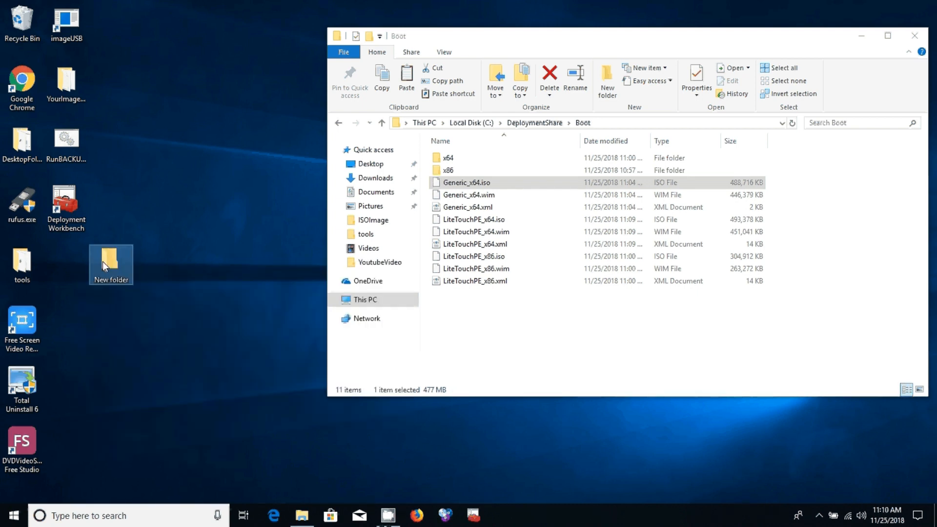
click(67, 280)
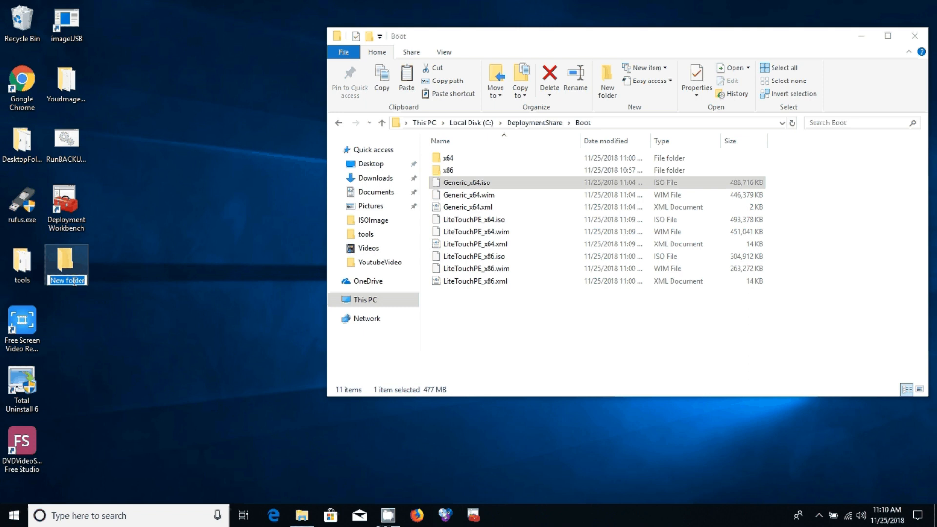
text(Windows PE G)
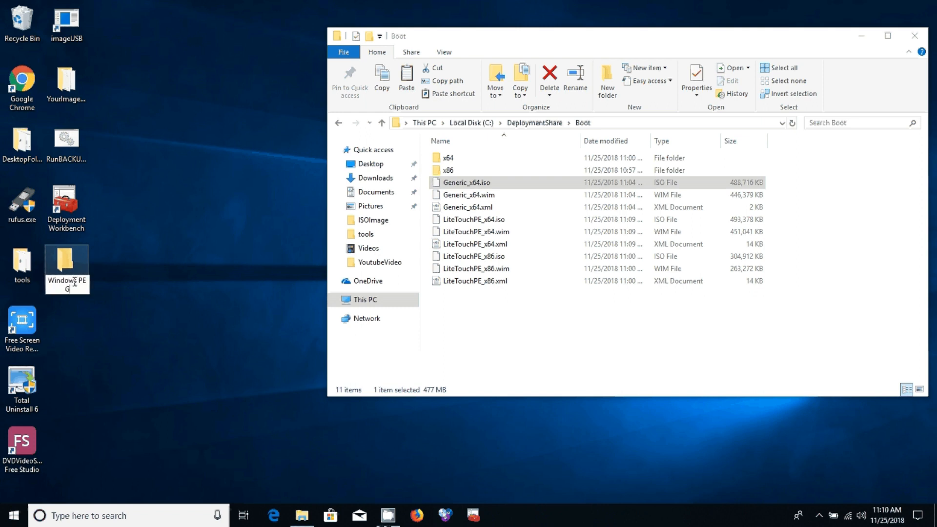
text(eneric ISO)
key(Return)
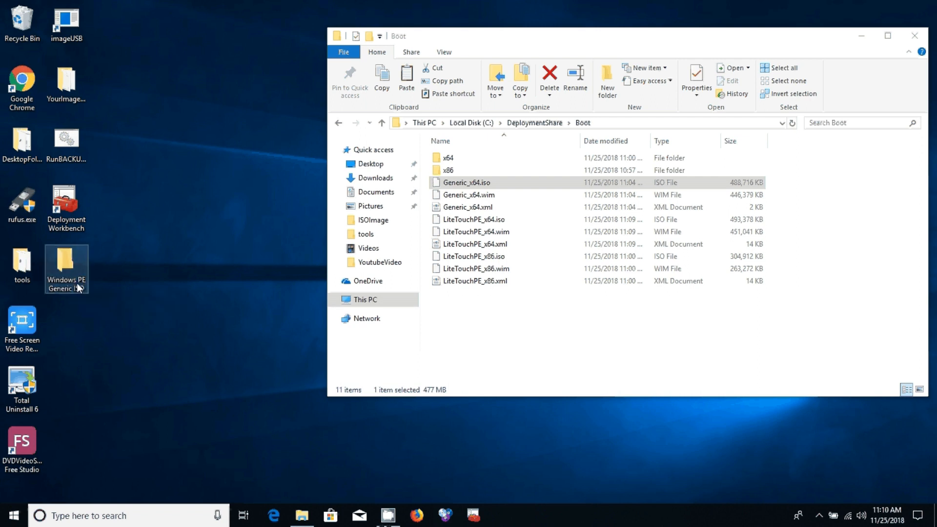
- Paste the copied Generic_x64.iso into the Windows PE Generic ISO folder, and close the Boot folder window
double_click(78, 288)
right_click(321, 190)
click(345, 268)
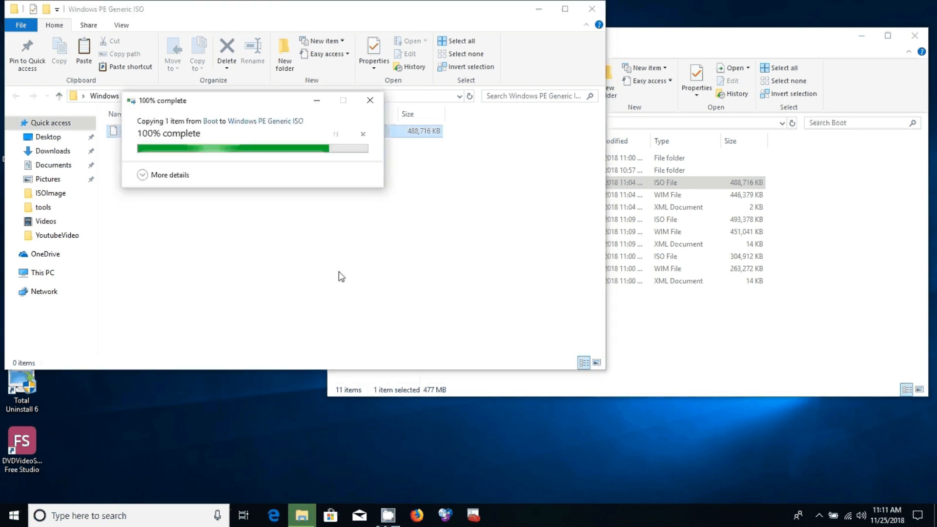
click(279, 268)
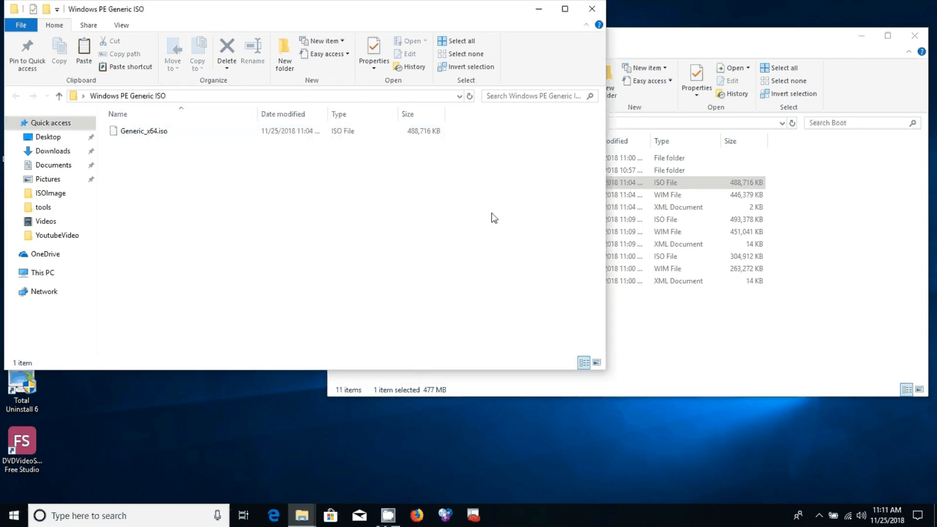
click(914, 35)
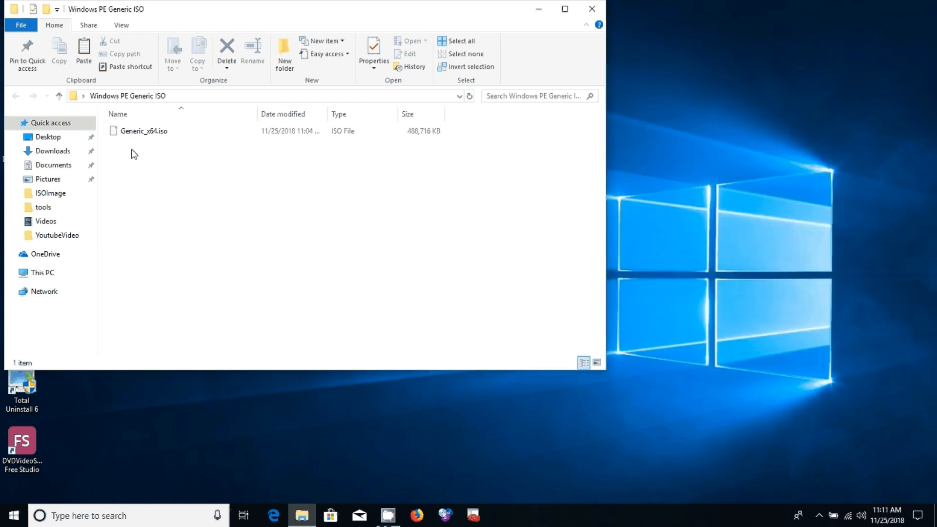
- Create a subfolder named Wim Files inside the Windows PE Generic ISO folder
right_click(140, 166)
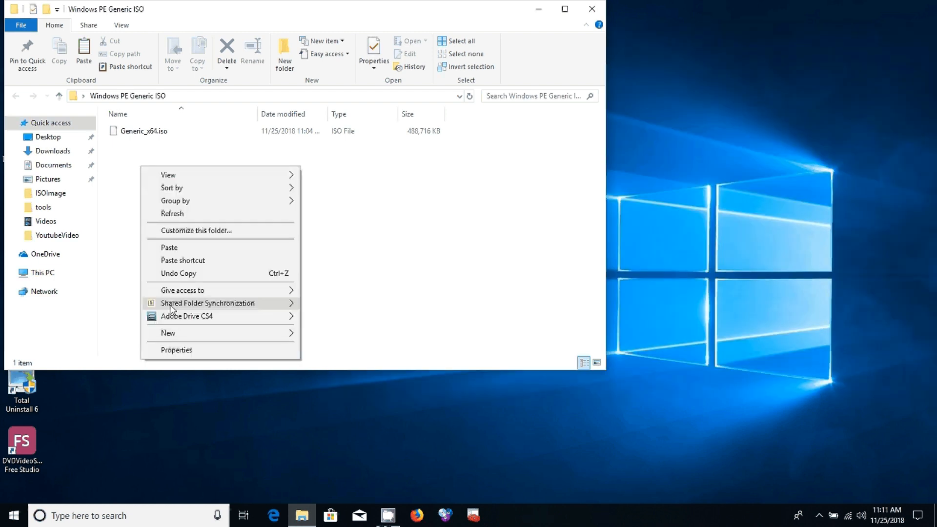
mouse_move(194, 334)
click(322, 334)
text(WIM)
key(BackSpace)
key(BackSpace)
text(IM)
key(BackSpace)
key(BackSpace)
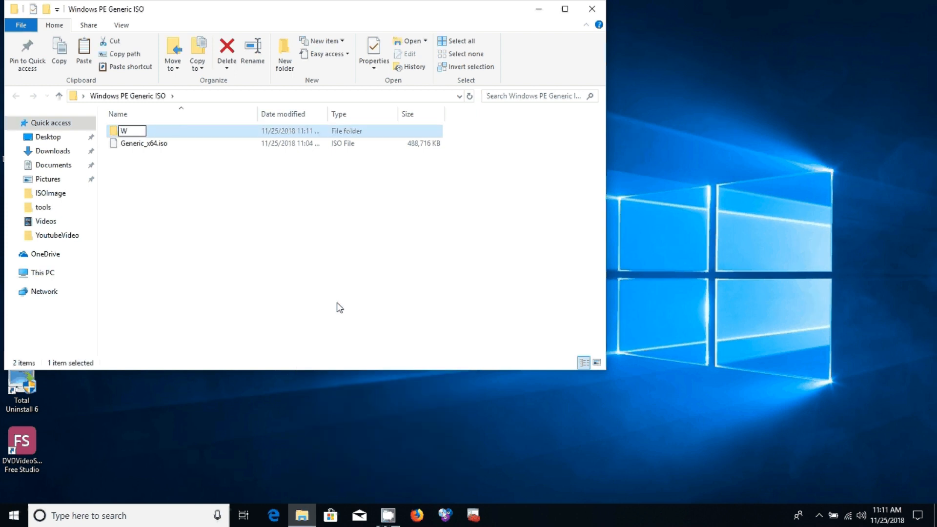
key(BackSpace)
text(e)
key(BackSpace)
text(e)
key(BackSpace)
text(Ex)
key(BackSpace)
text(xport)
key(BackSpace)
key(BackSpace)
key(BackSpace)
key(BackSpace)
key(BackSpace)
key(BackSpace)
text(Wim Files)
key(Return)
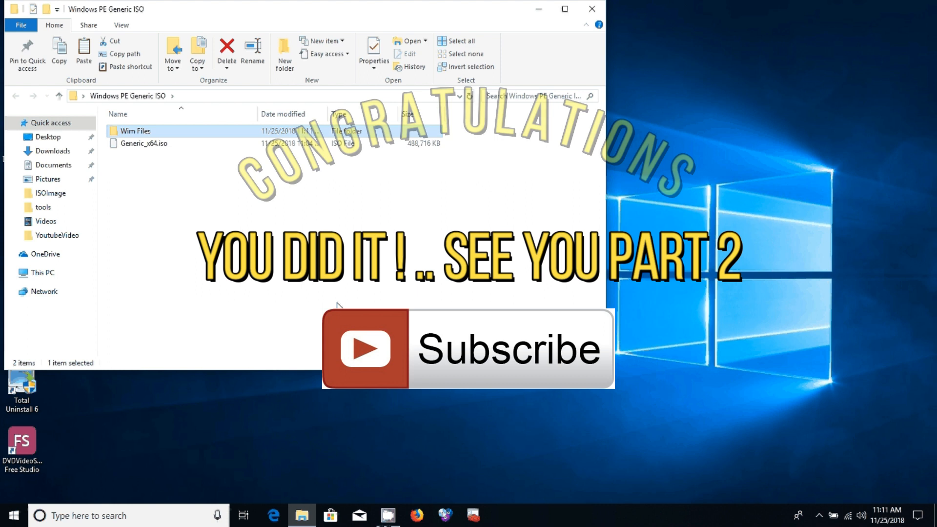